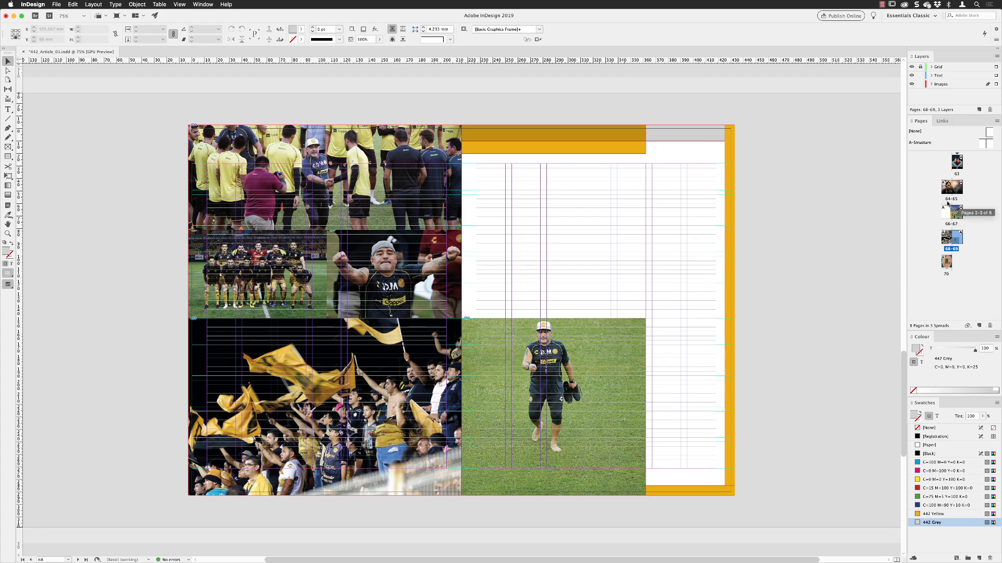
Step: Go to spread 64-65 and lock the full-spread background photo in place
double_click(948, 200)
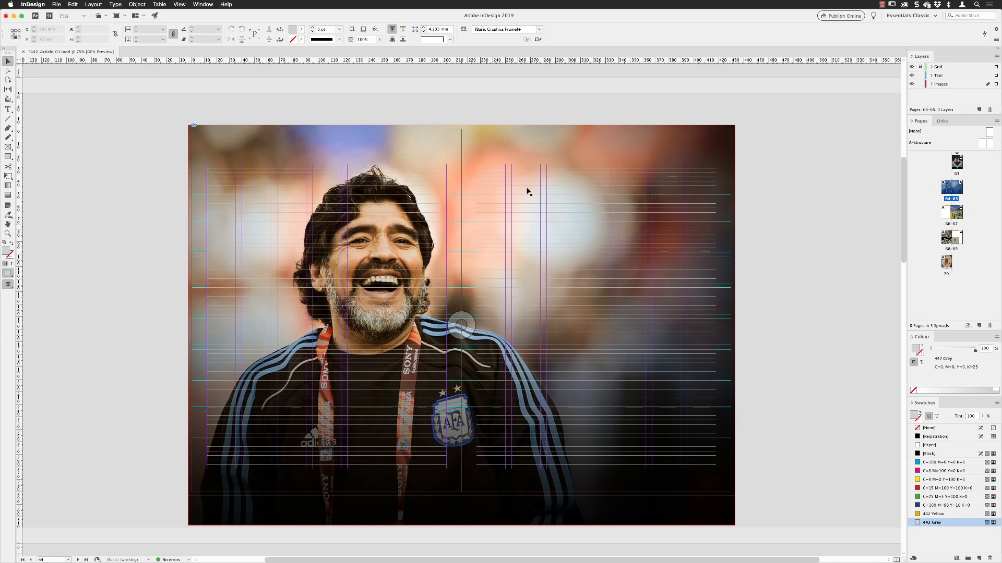
click(419, 142)
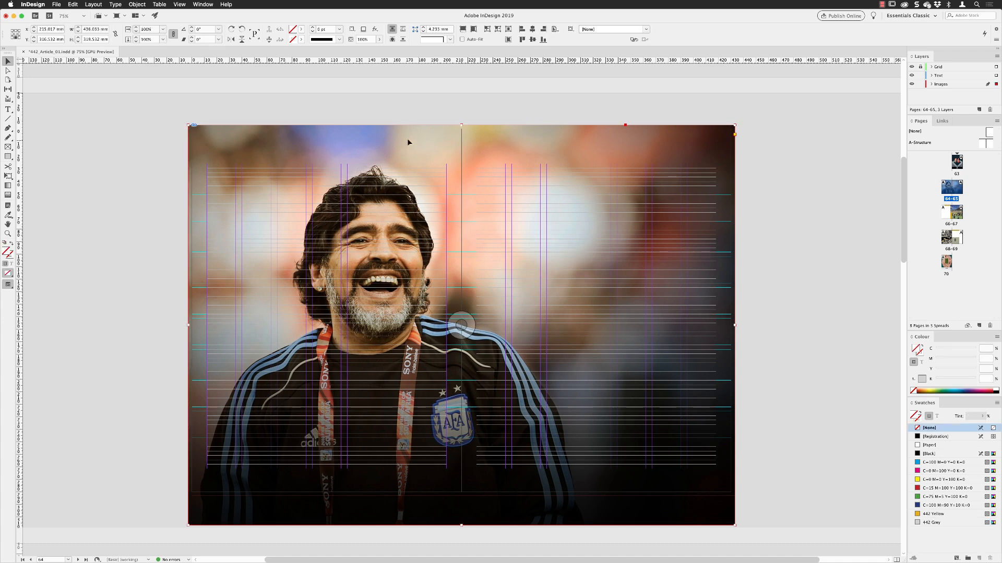
click(137, 5)
click(144, 62)
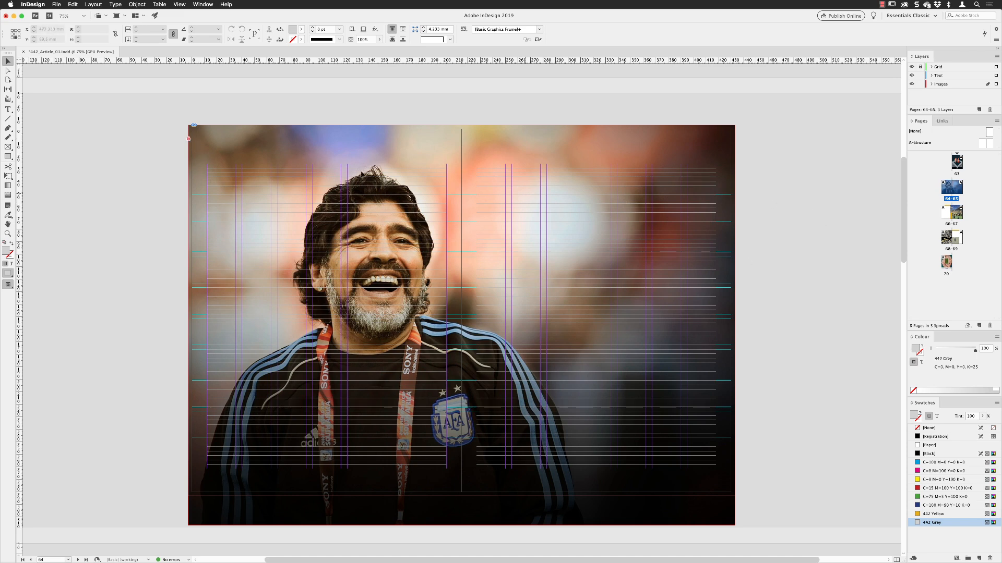
Step: Create a 12 mm wide, 17 mm high rectangle filled with 442 Yellow over the photo's upper-left area
click(8, 233)
click(215, 149)
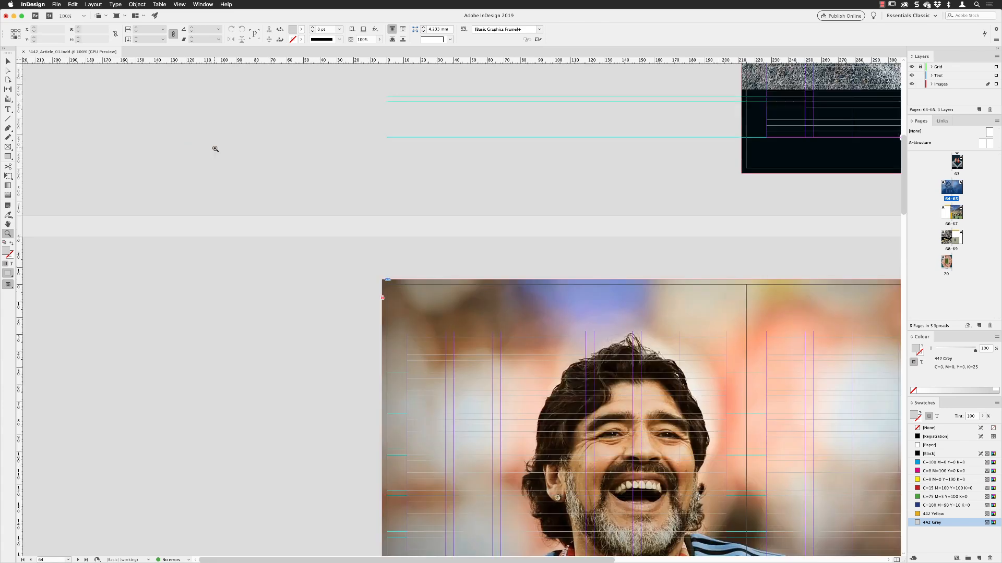
click(281, 344)
click(486, 316)
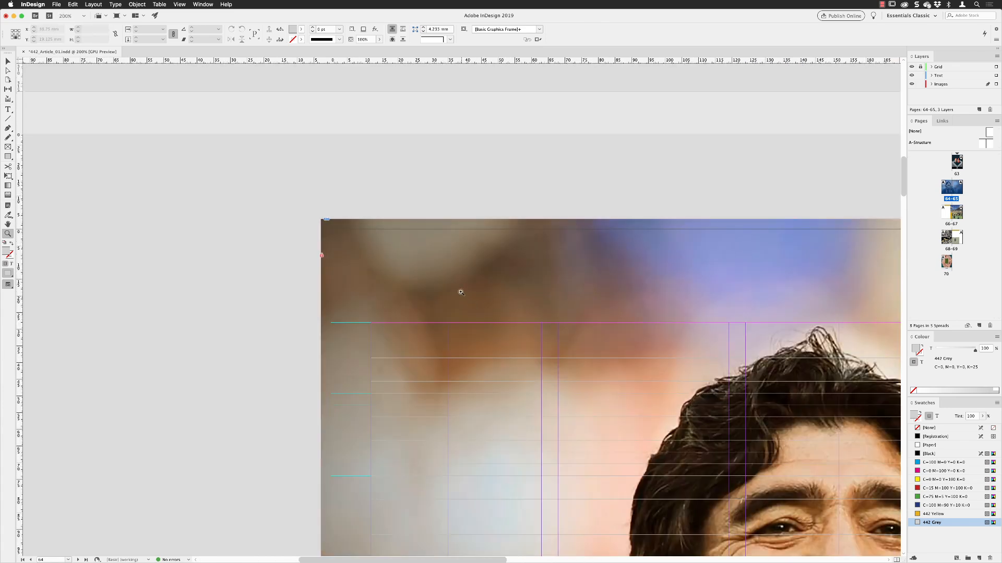
click(443, 272)
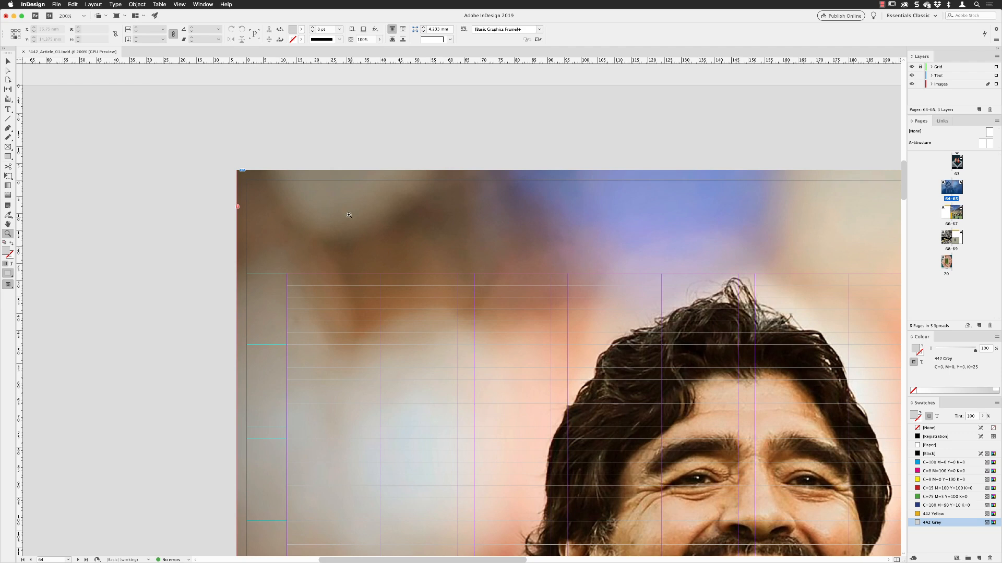
click(8, 157)
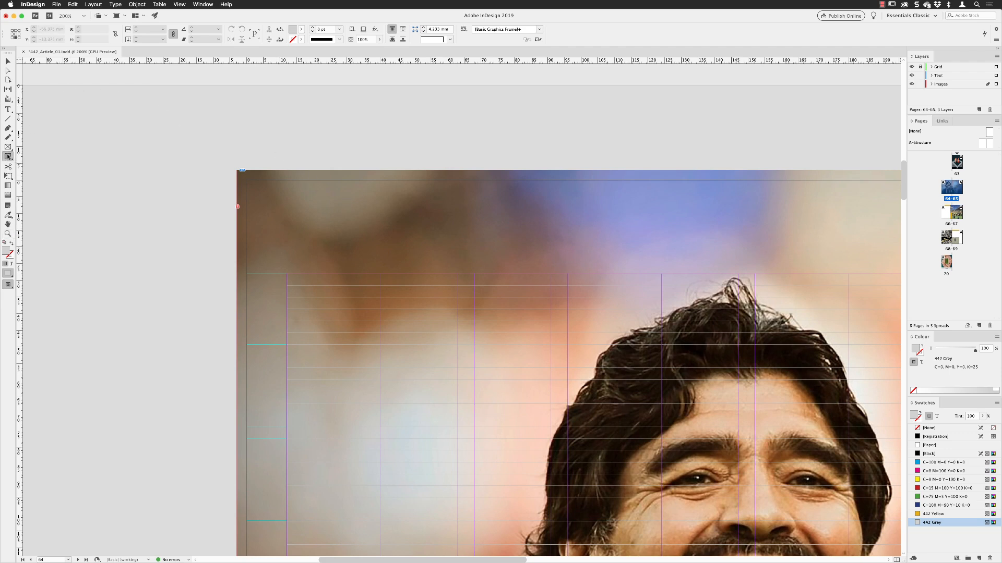
click(301, 29)
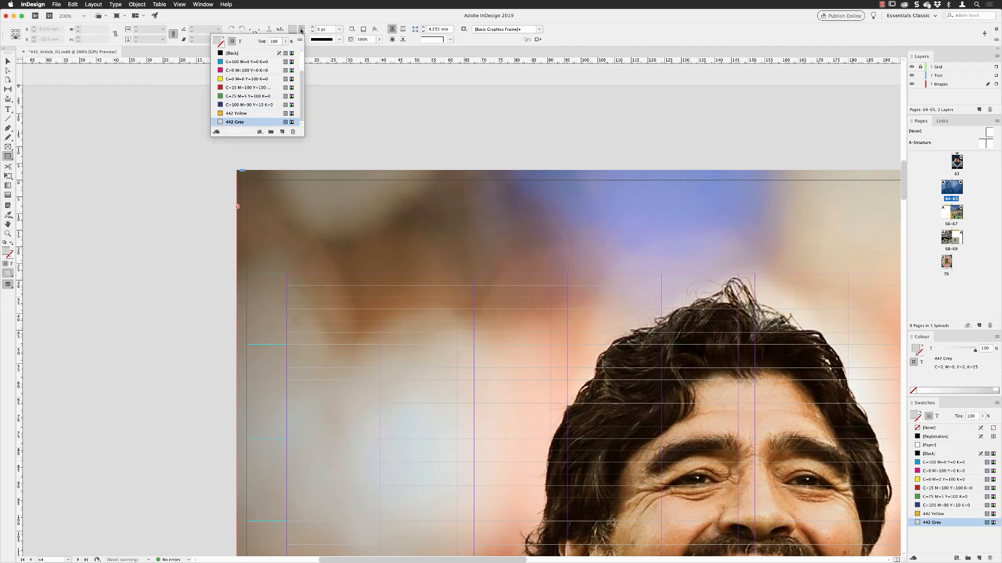
click(252, 113)
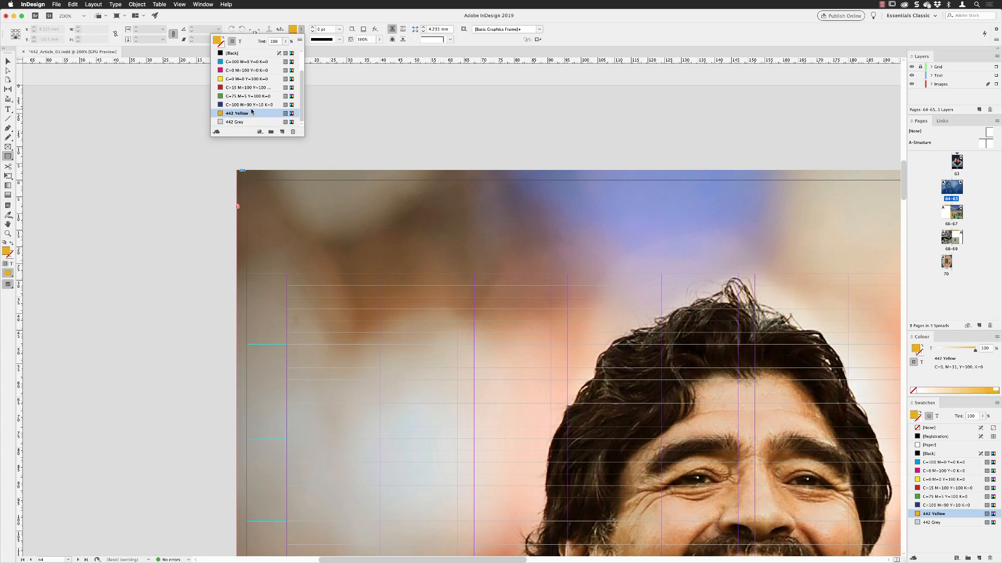
key(Escape)
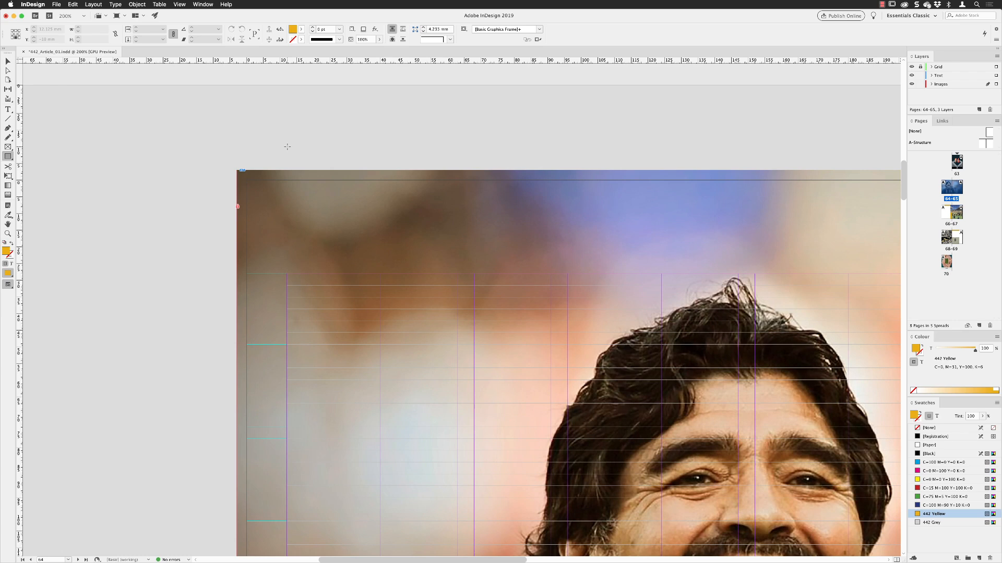
click(307, 203)
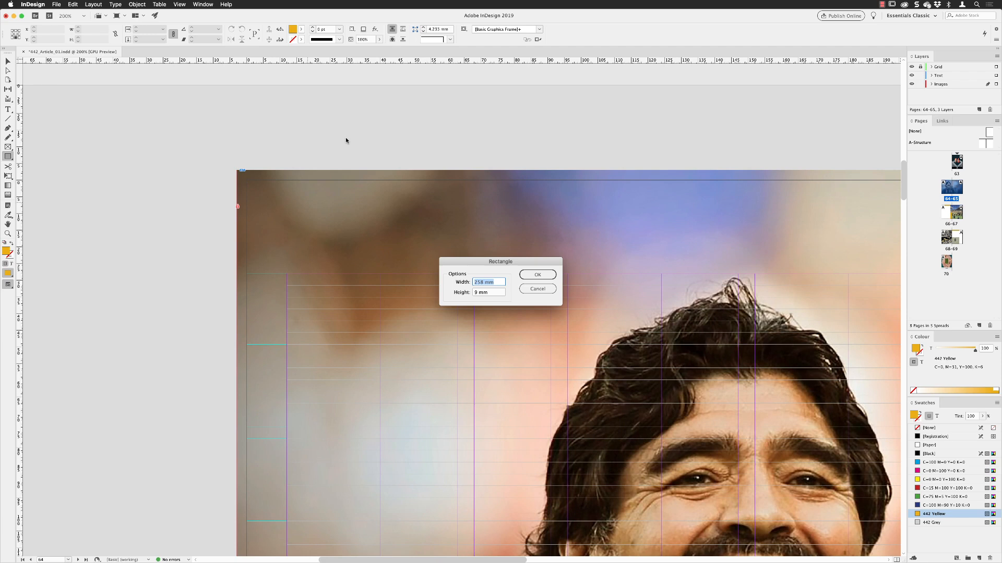
text(12)
key(Tab)
text(17)
key(Return)
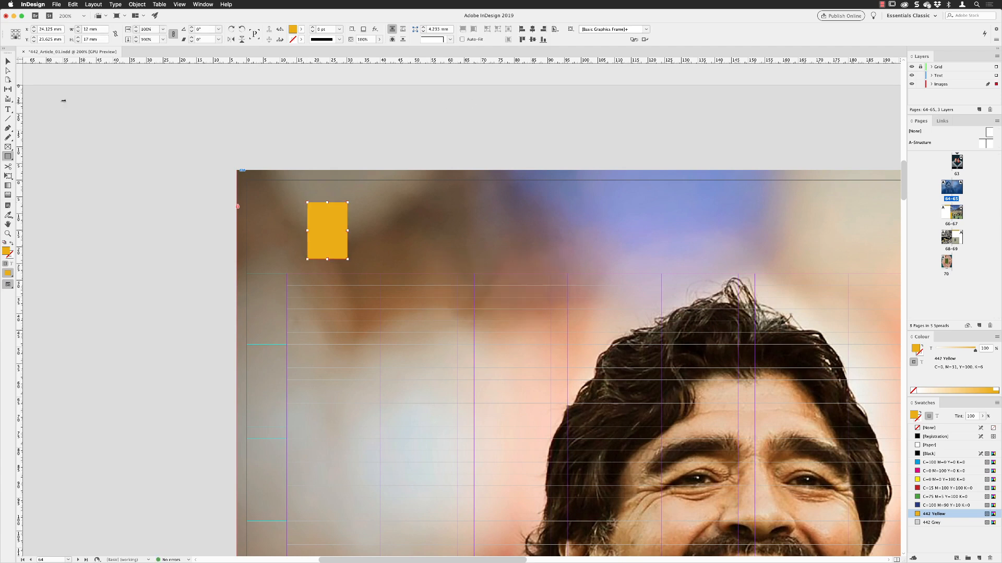
Step: Move the yellow rectangle down beside the left page margin and align its left edge to the margins
click(7, 62)
drag(326, 225, 324, 303)
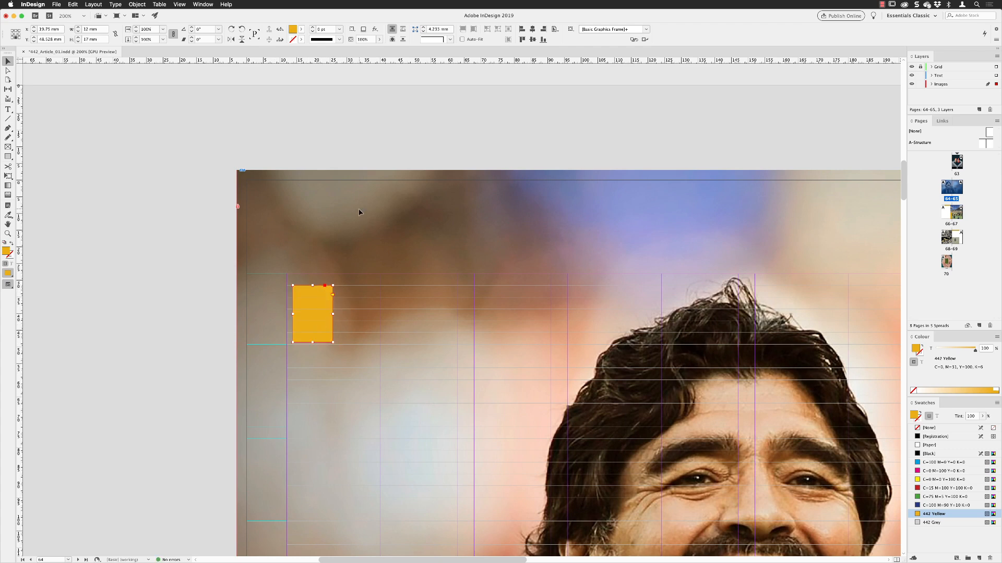
click(555, 29)
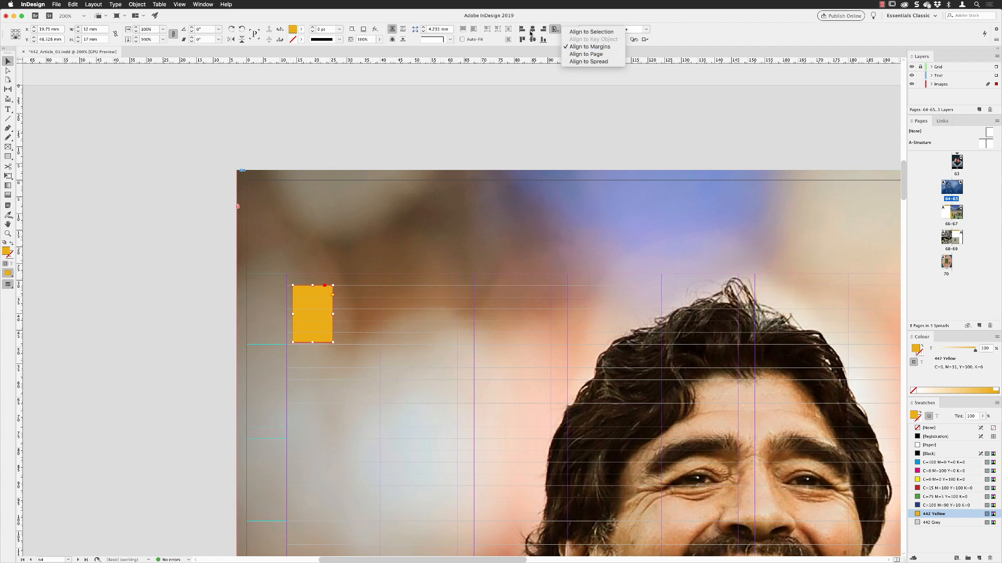
click(580, 47)
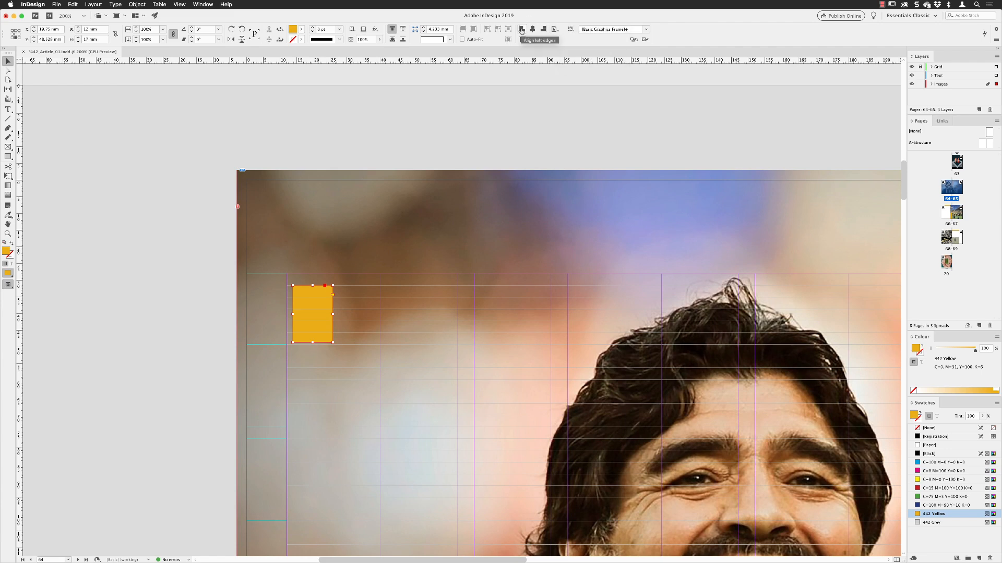
click(521, 30)
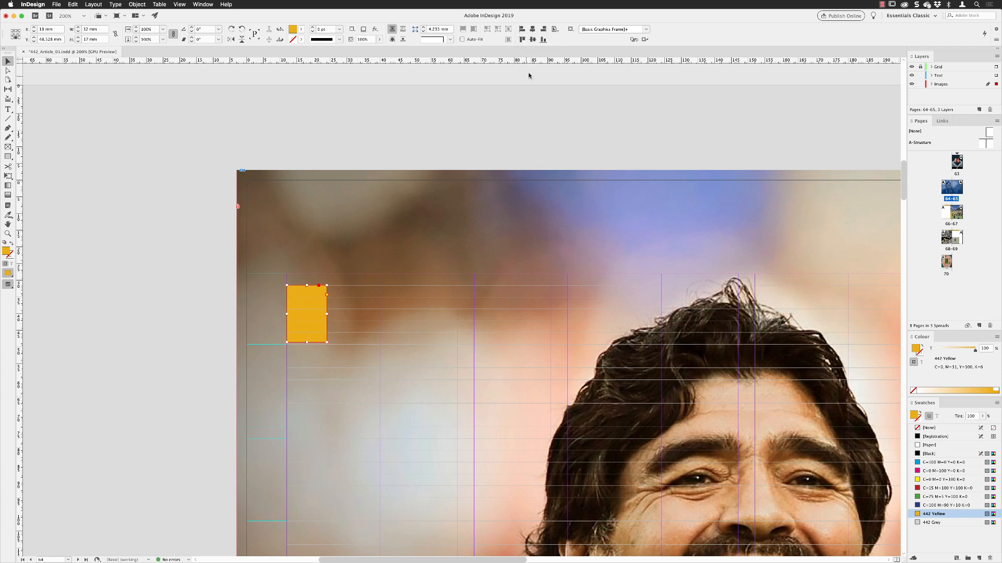
Step: Align the yellow rectangle's top edge to the page and shift it up to the bleed edge at X 18.5 mm, Y 14 mm
click(552, 30)
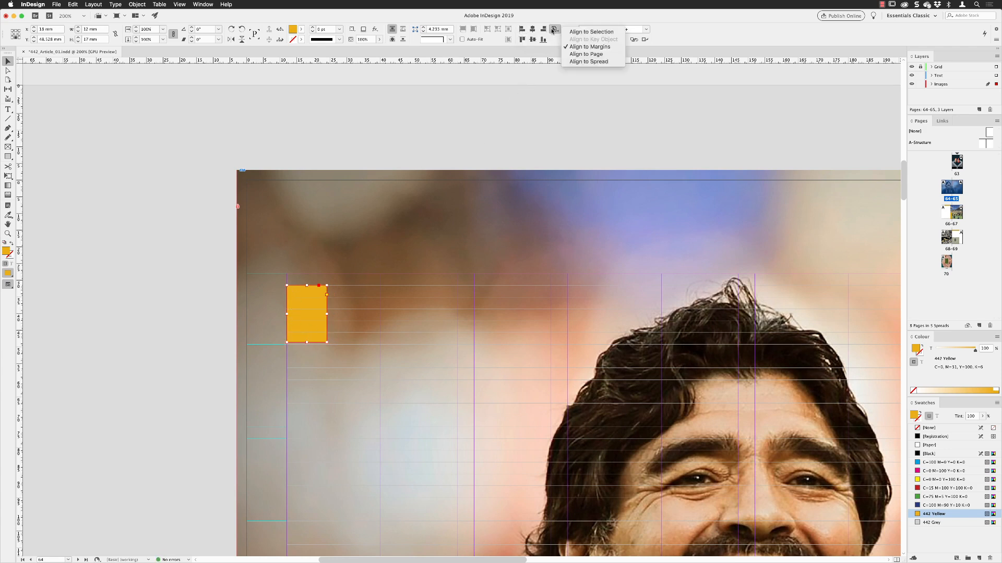
click(598, 54)
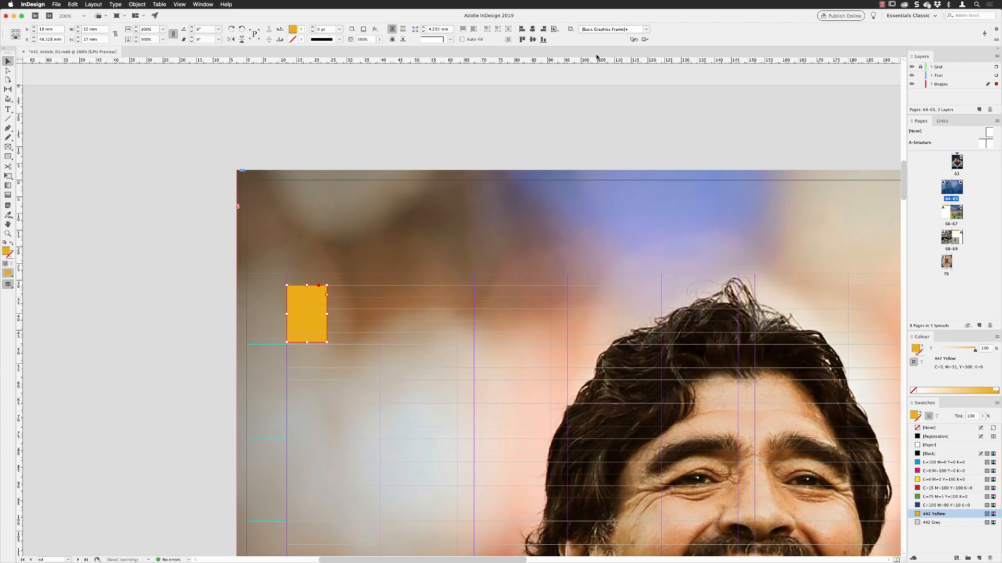
click(522, 40)
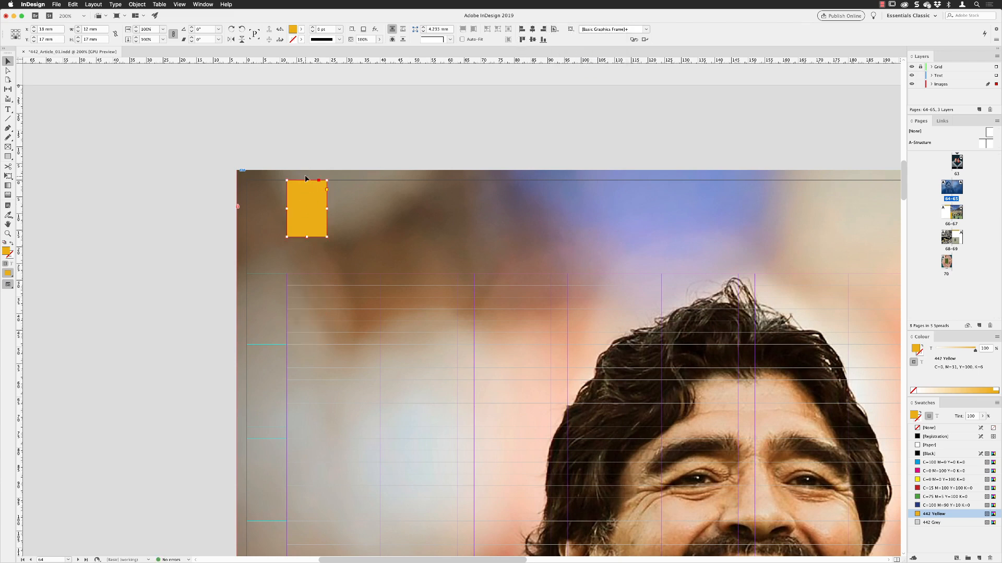
click(554, 30)
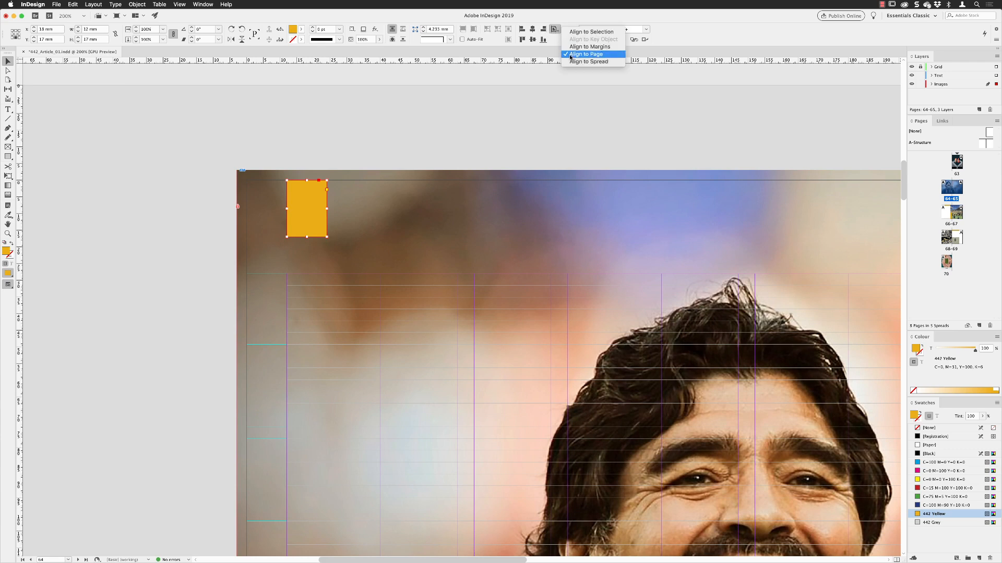
click(554, 28)
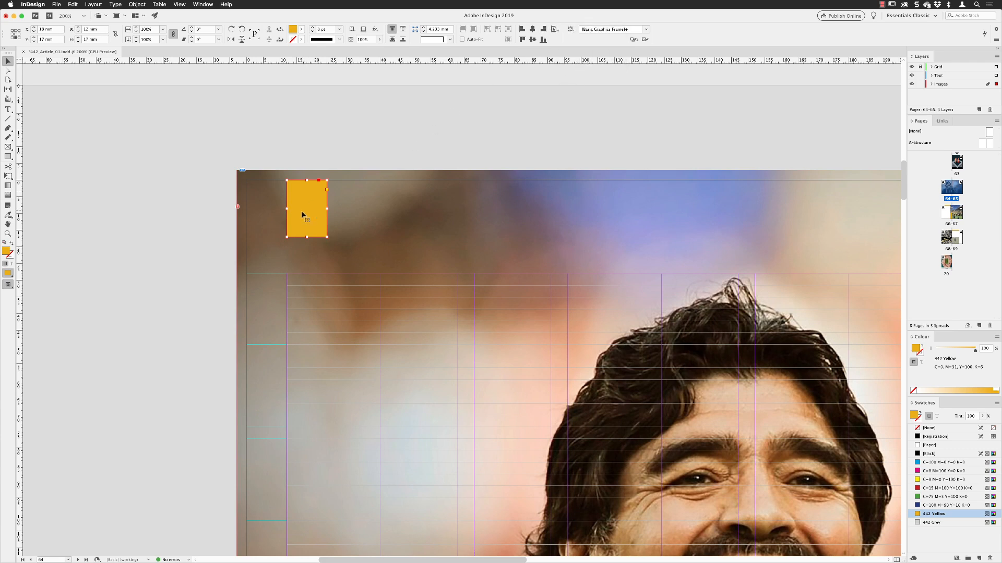
key(Right)
drag(311, 203, 312, 198)
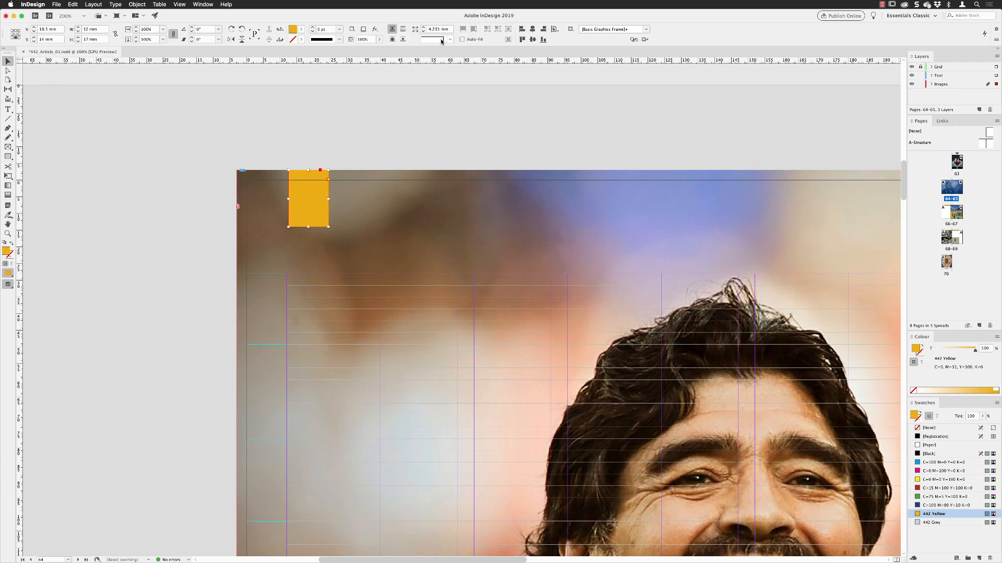
Step: Unlink the yellow rectangle's corner settings, make only its two lower corners Rounded with a reduced corner size, and deselect it
alt+click(416, 31)
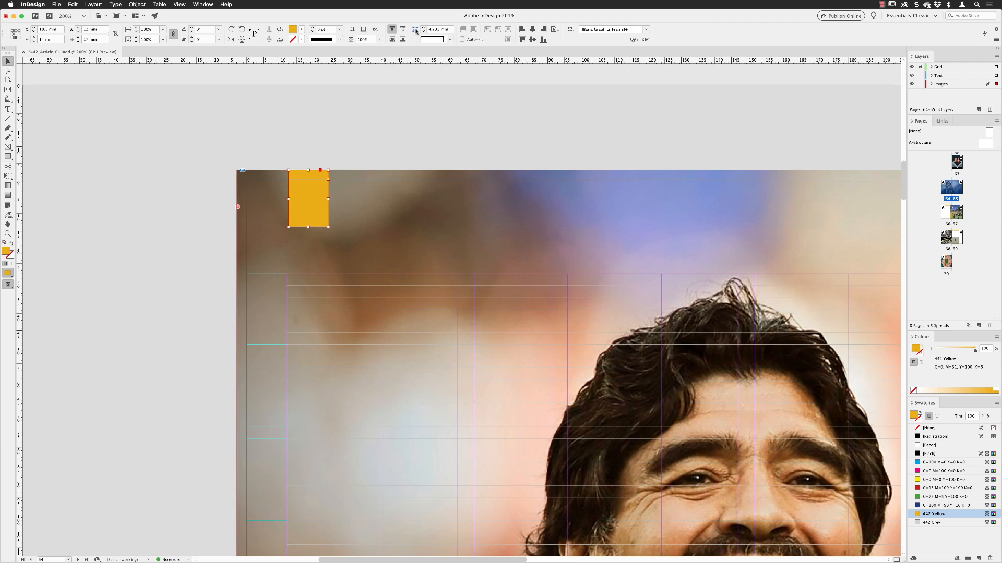
drag(456, 247, 402, 126)
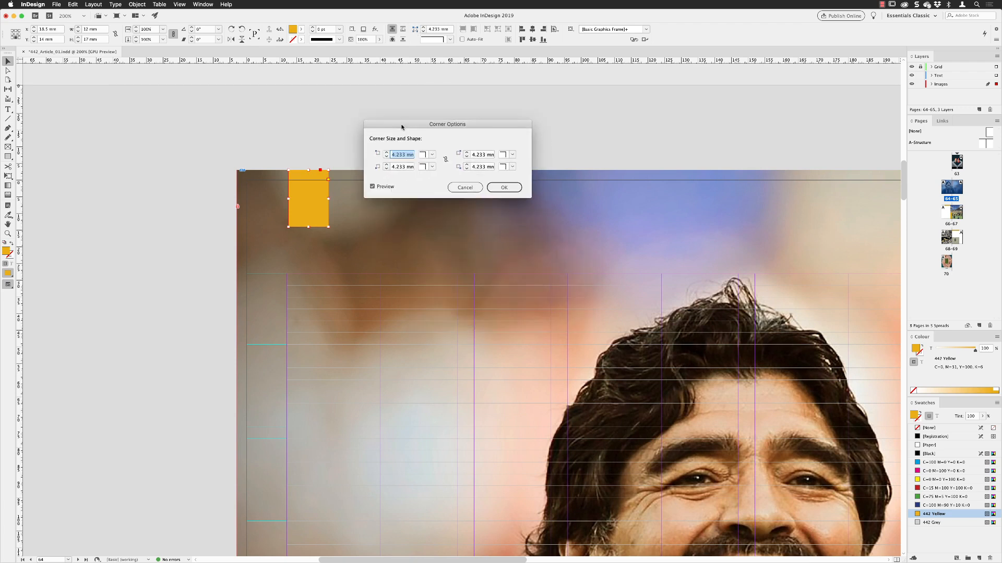
click(446, 160)
click(433, 167)
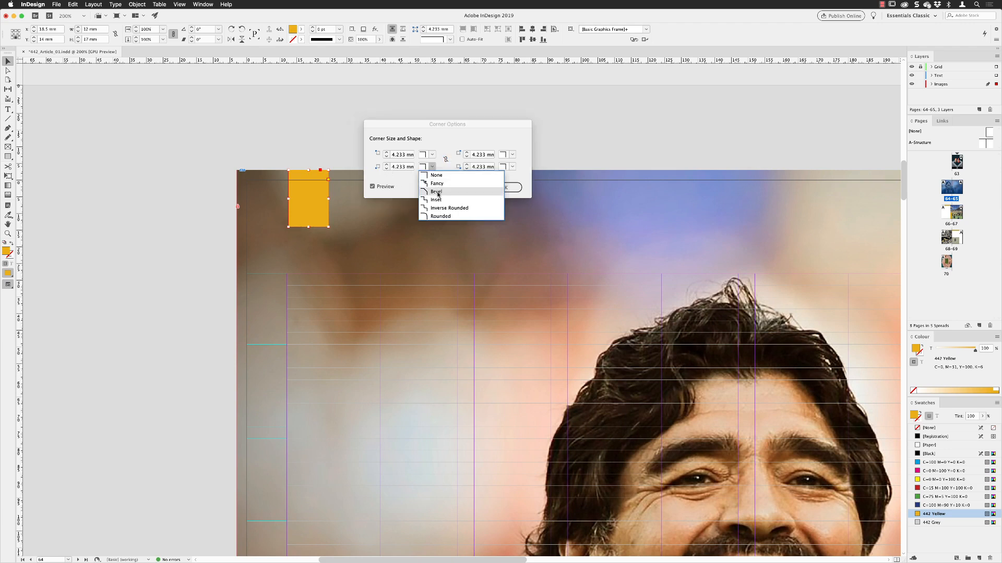
click(440, 216)
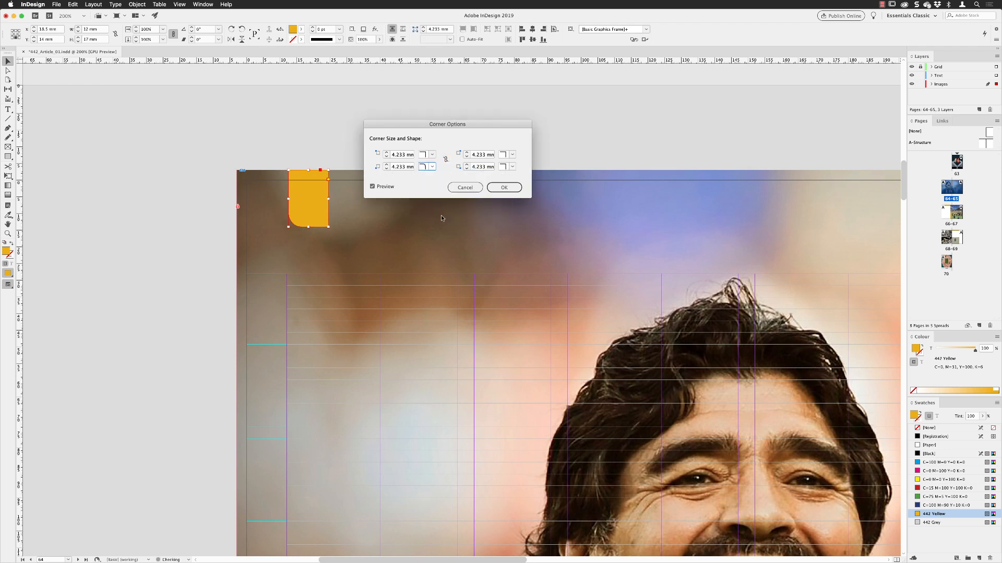
click(513, 167)
click(516, 216)
click(466, 168)
click(386, 169)
click(386, 169)
click(386, 169)
click(504, 187)
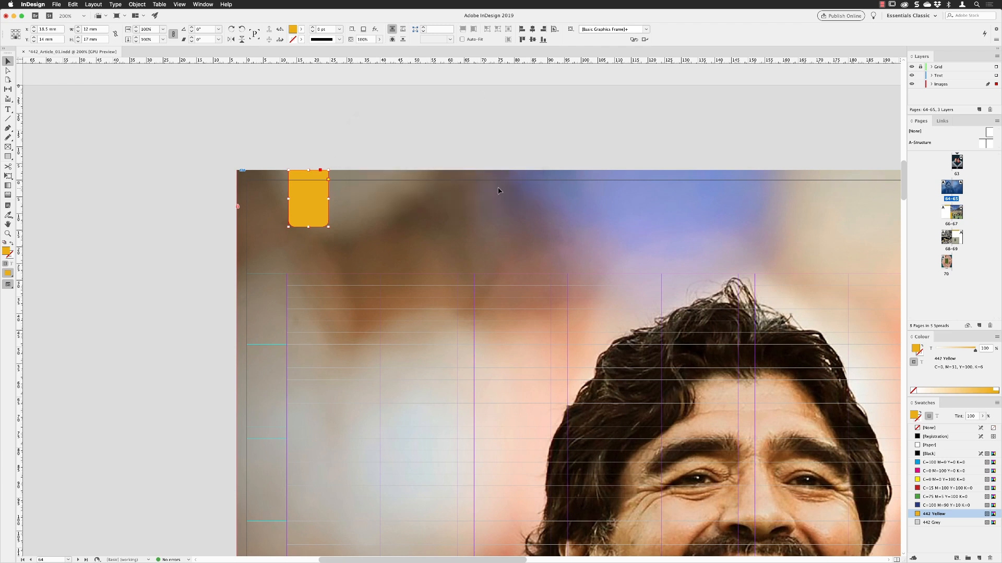
click(501, 123)
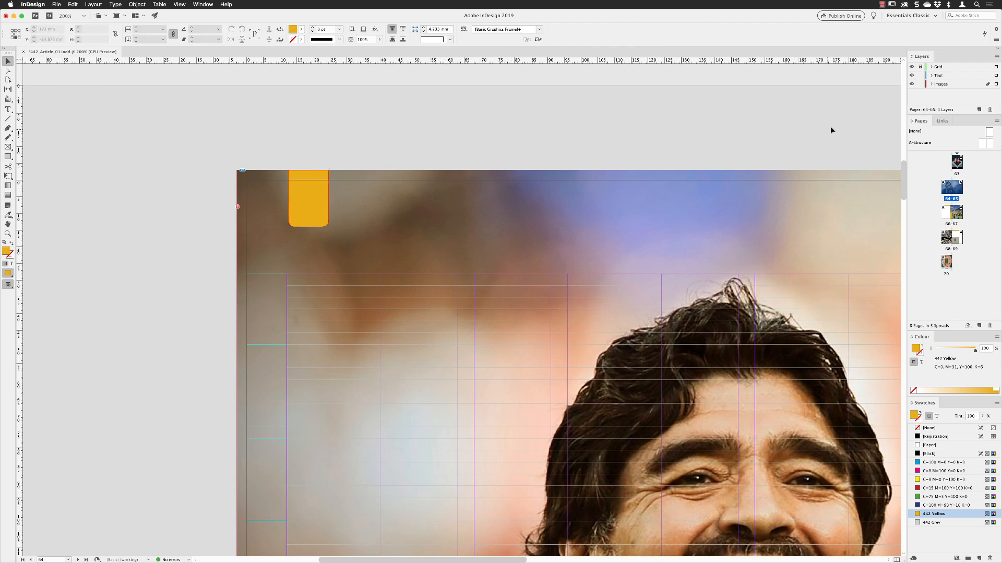
Step: Lock the Images layer and add a text frame on the Text layer over the yellow tab reading "Finding Diego" on two lines
click(920, 84)
click(938, 76)
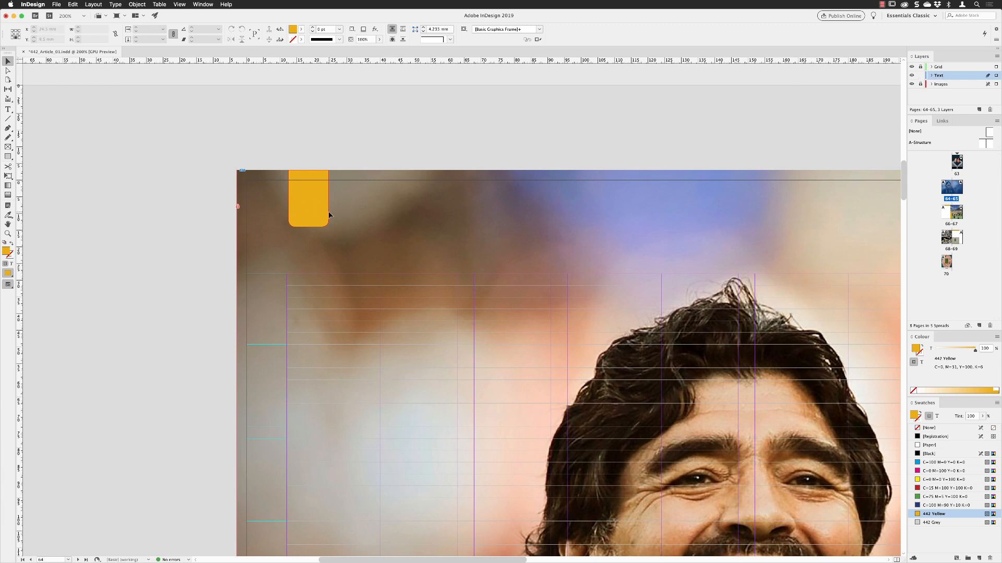
key(t)
click(321, 222)
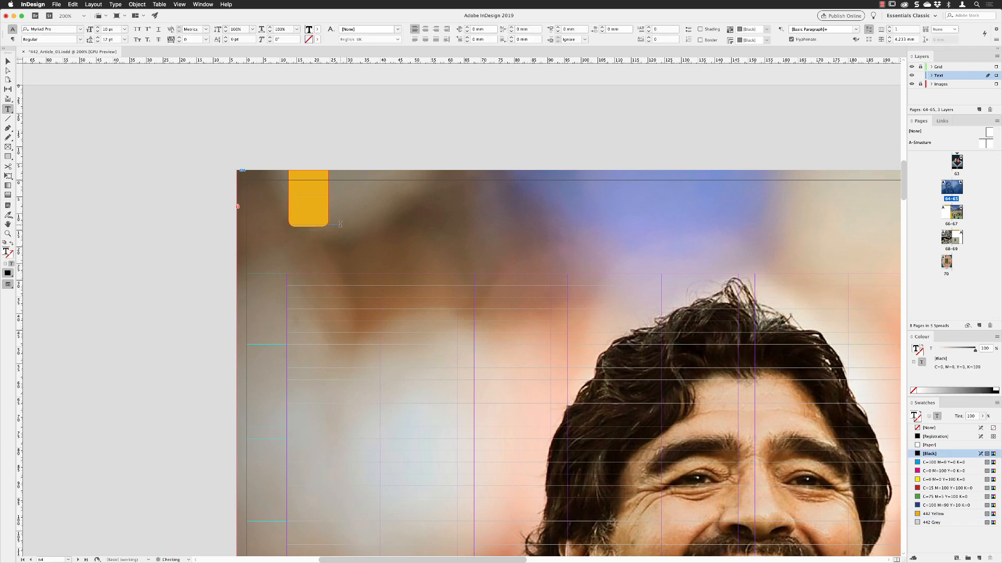
text(Finding)
key(Return)
text(Diego)
text(-)
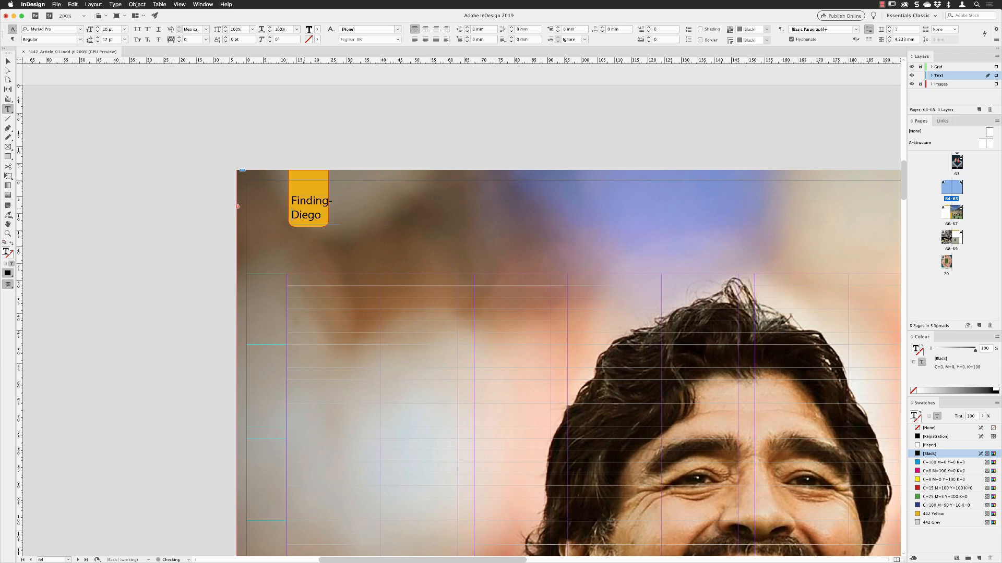
key(BackSpace)
Step: Set the "Finding Diego" label's font to AgencyFB in the BoldCondensed style
drag(328, 216, 290, 198)
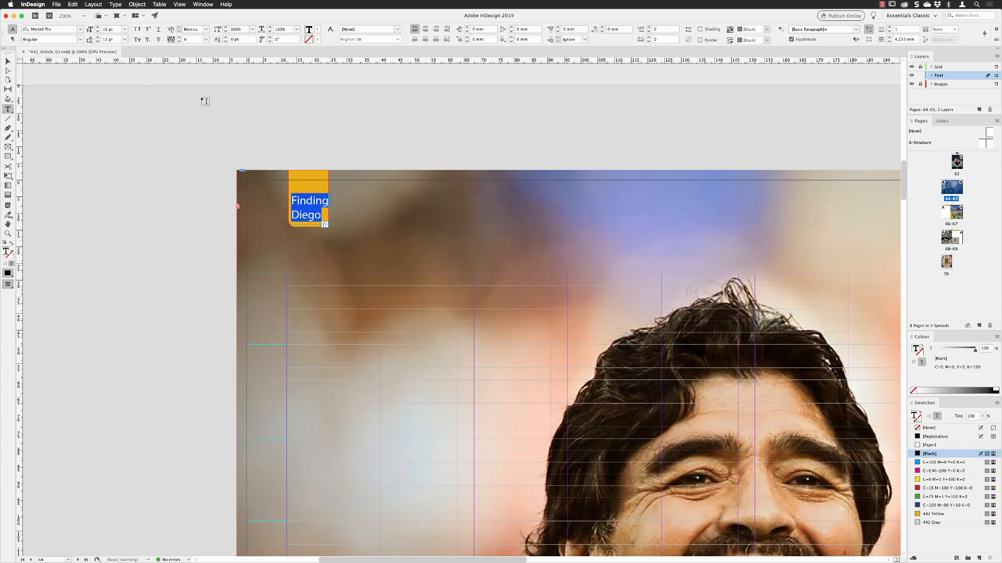
click(80, 31)
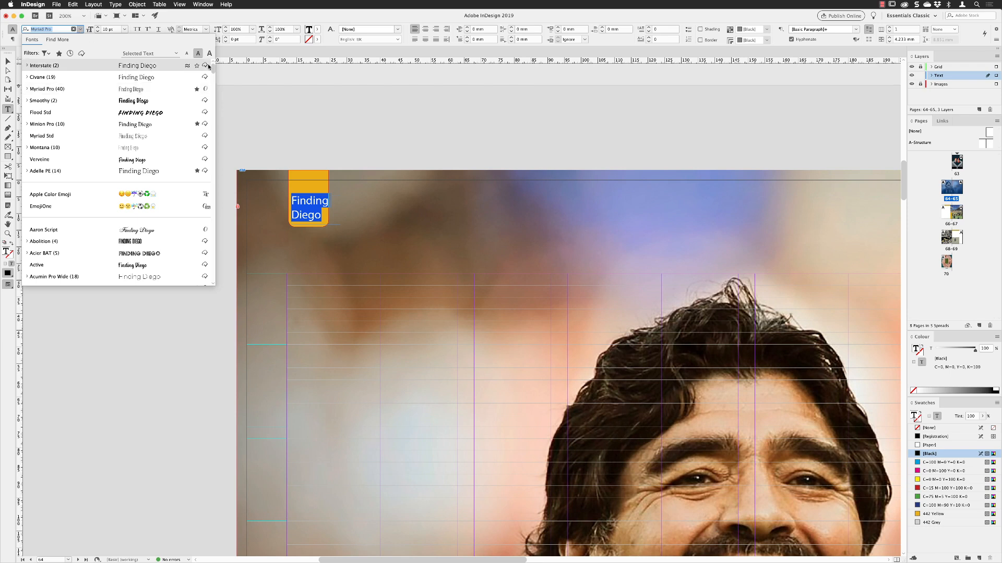
text(ag)
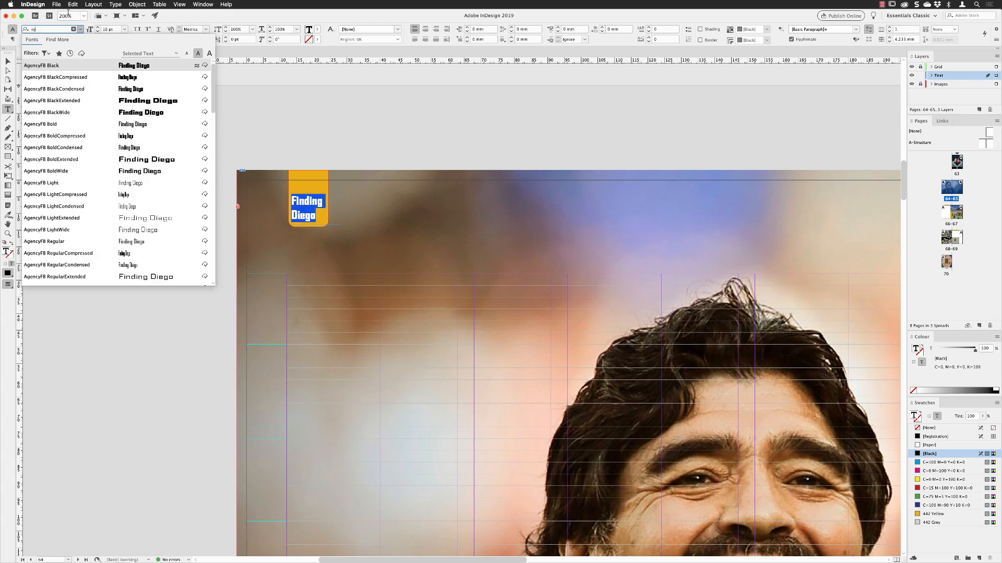
click(48, 66)
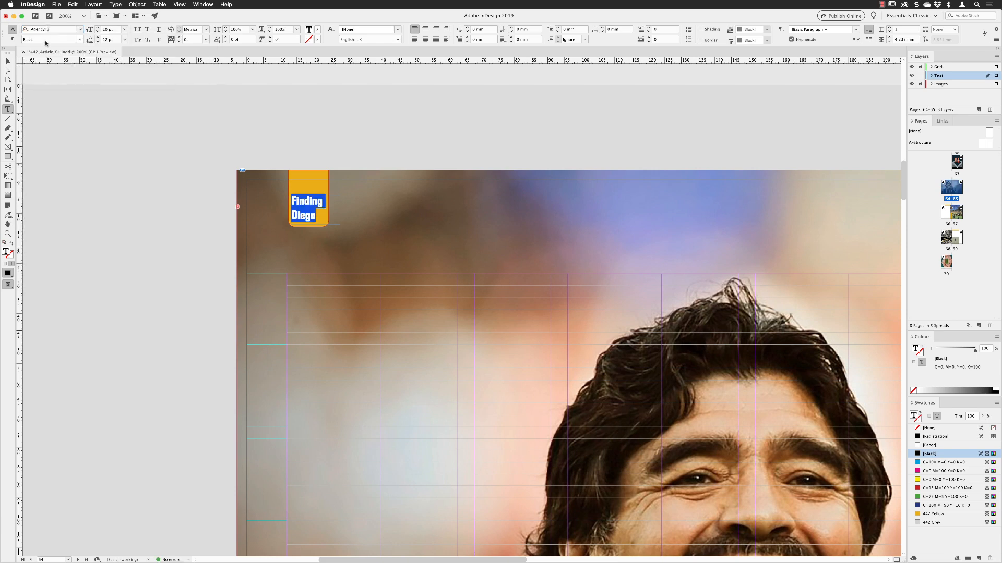
click(80, 41)
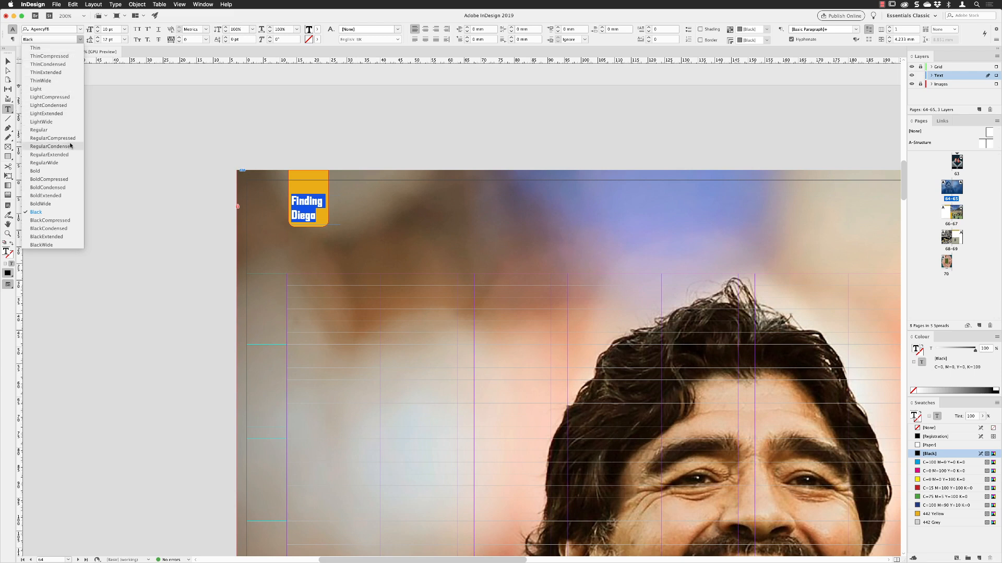
click(67, 187)
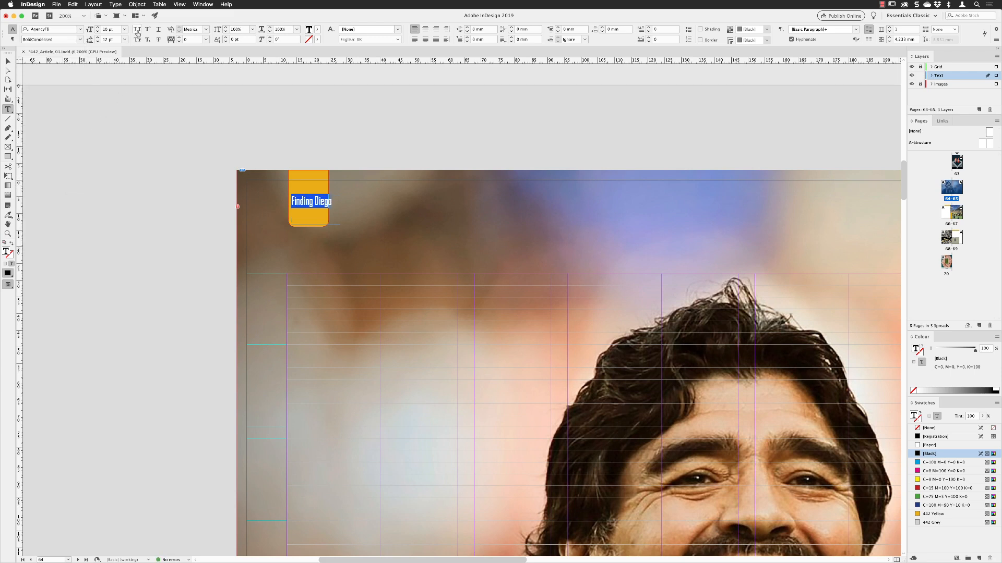
Step: Format the "Finding Diego" label as all caps at 12 pt with centred alignment, and finish editing the text
click(137, 30)
click(97, 27)
click(97, 28)
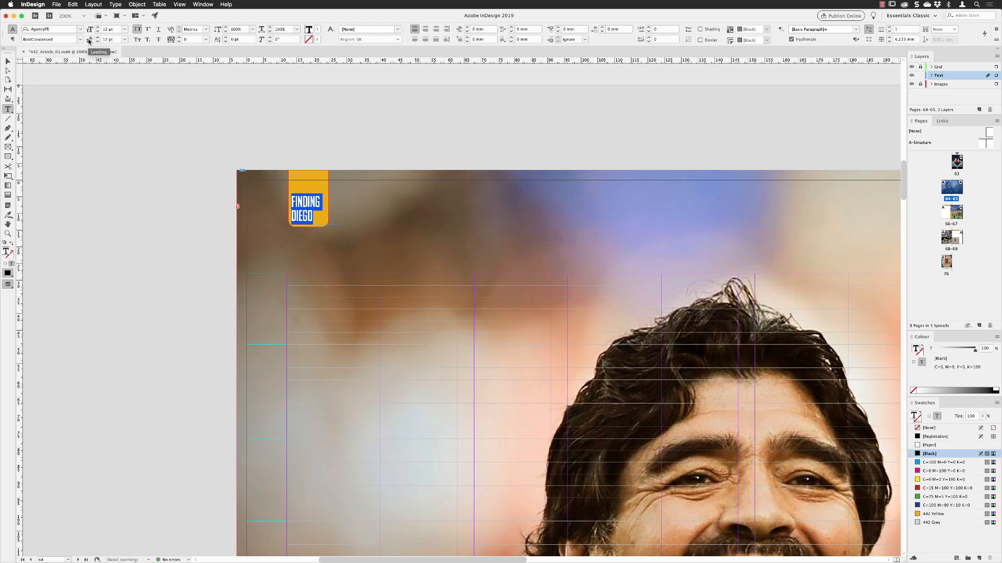
click(425, 29)
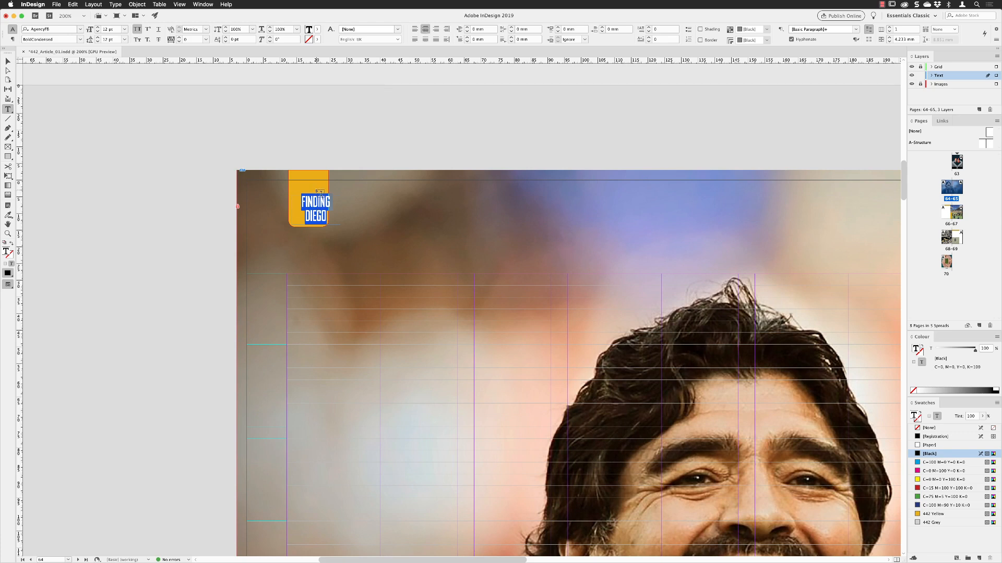
key(Escape)
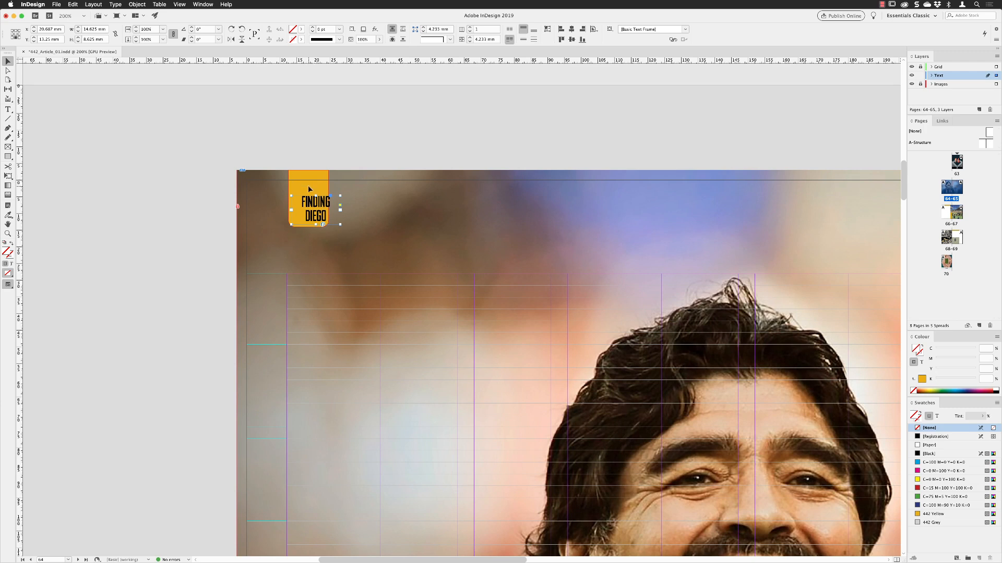
Step: Unlock the Images layer and centre the label's text frame horizontally on the yellow tab as key object
click(920, 85)
click(316, 189)
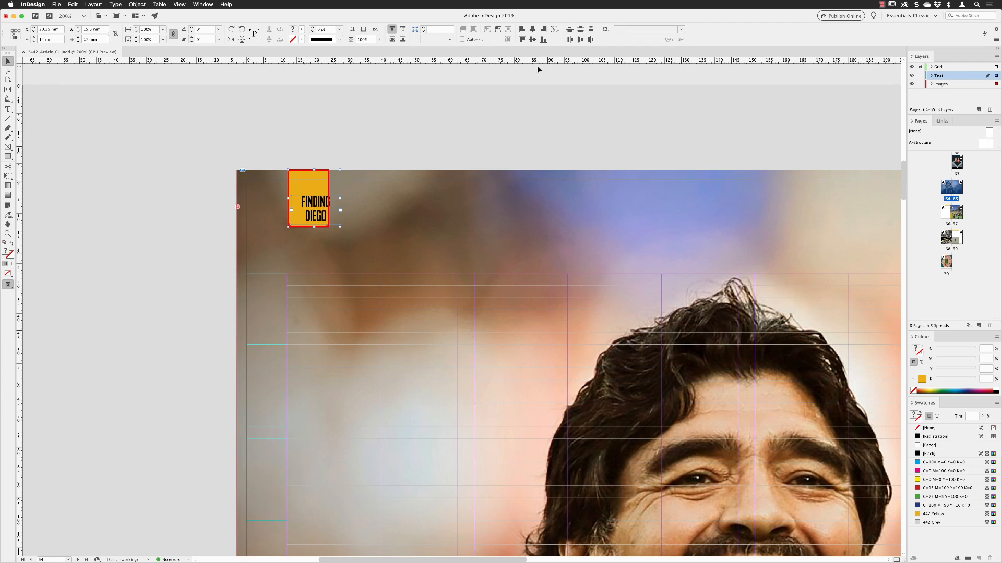
click(532, 29)
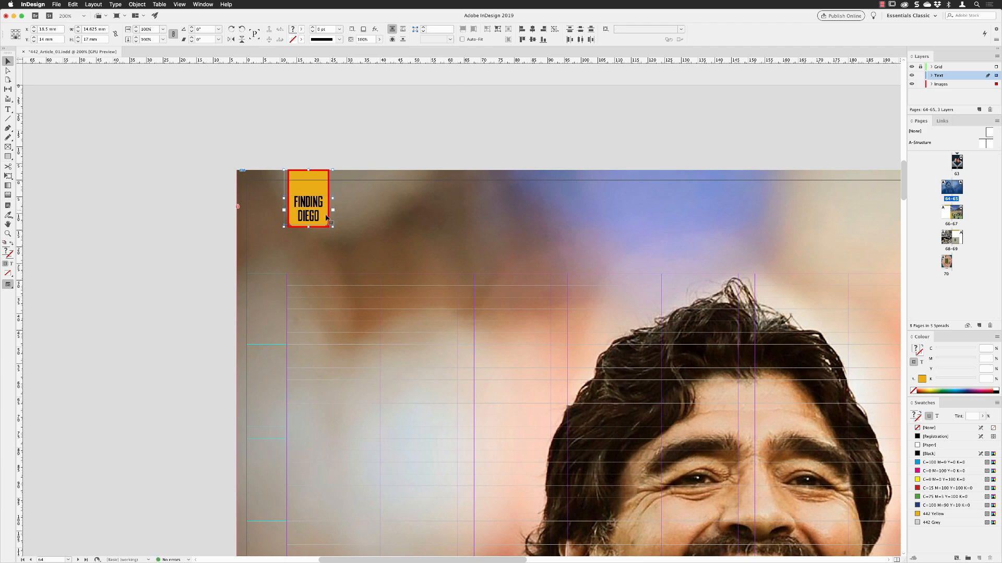
click(390, 137)
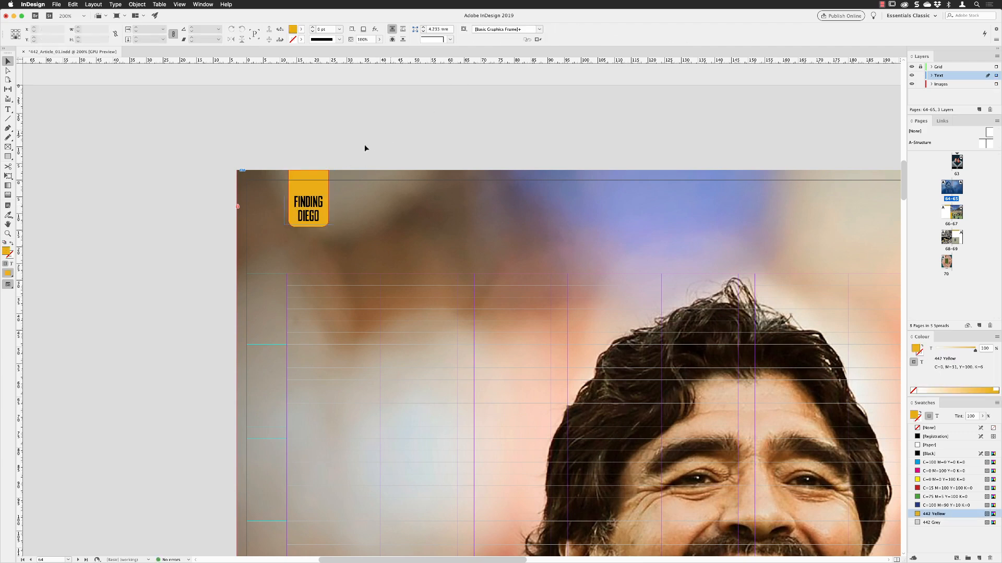
Step: Resize the label's text frame from both sides to the yellow tab's 12 mm width
click(310, 210)
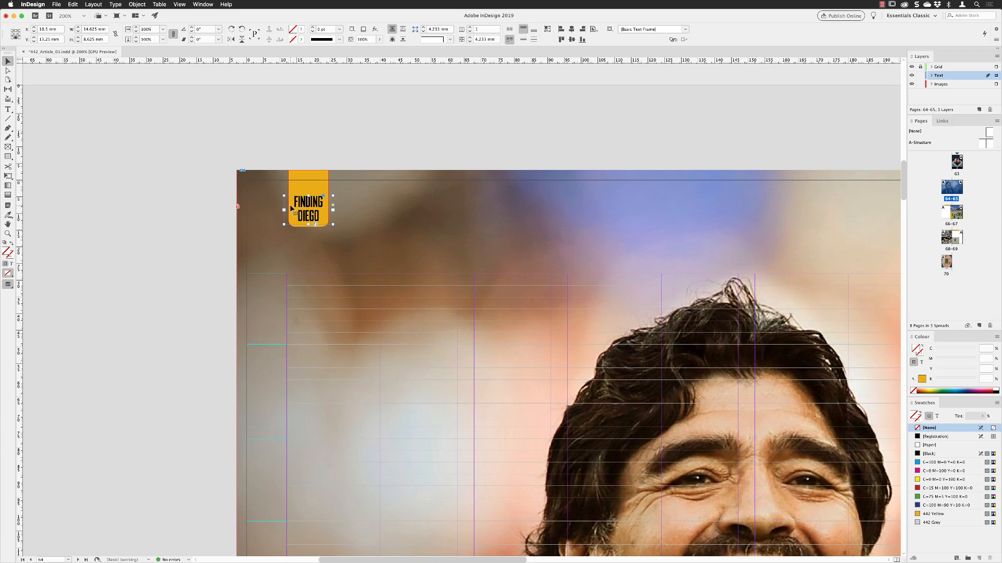
key(super+equal)
key(super+equal)
key(super+equal)
key(super+equal)
key(super+equal)
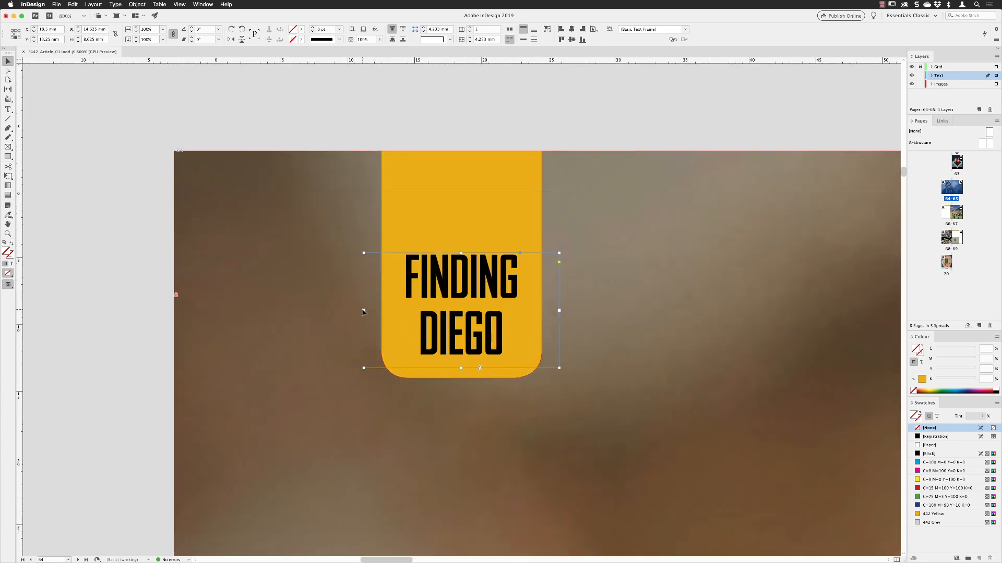
click(363, 311)
key(Escape)
drag(364, 311, 381, 312)
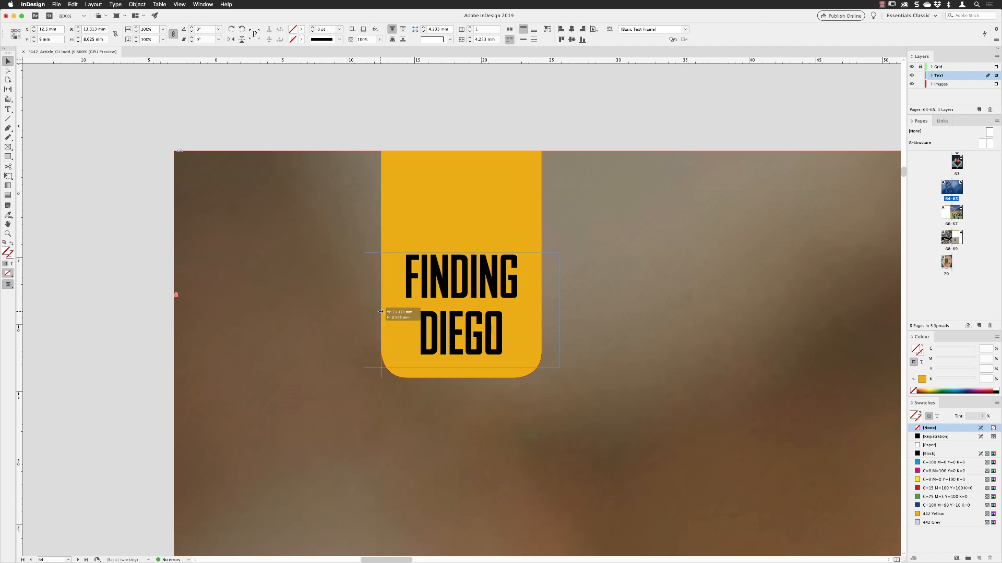
drag(559, 311, 541, 310)
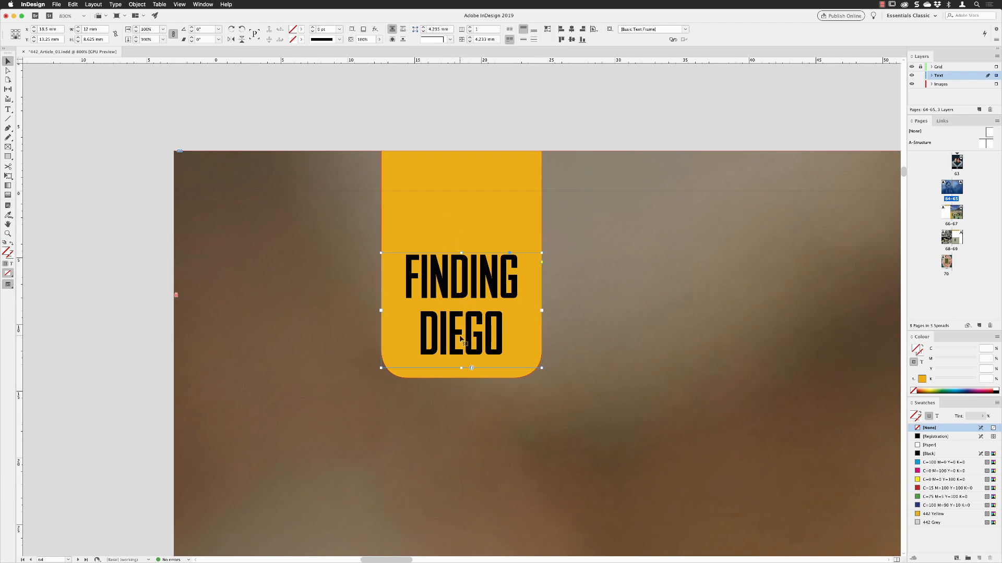
Step: Nudge the label's text frame down to Y 13.5 mm within the yellow tab and deselect it
key(Down)
key(Down)
key(Up)
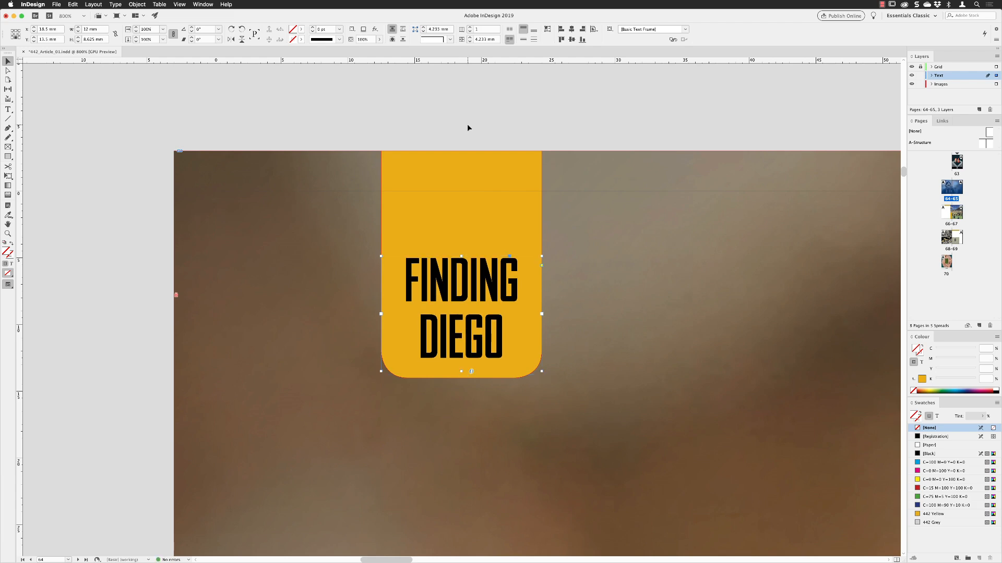
key(super+minus)
key(super+minus)
key(super+minus)
key(super+minus)
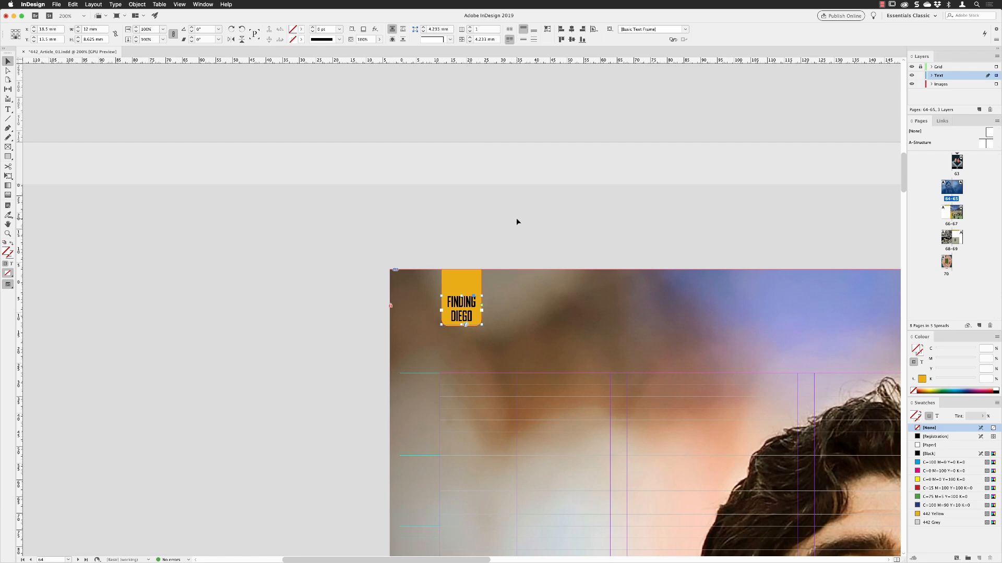
click(516, 222)
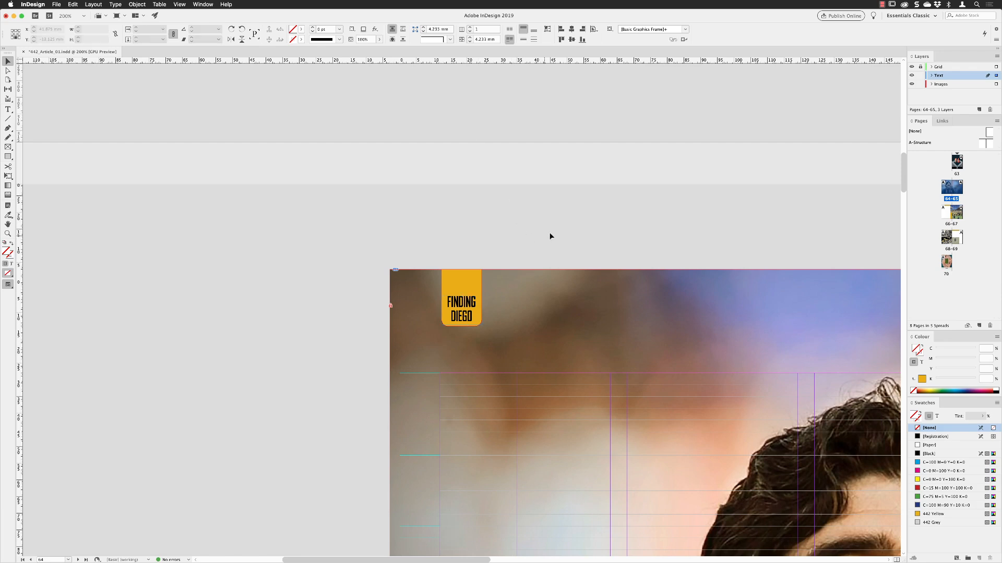
Step: Group the yellow tab with its "Finding Diego" text frame
scroll(548, 235, down, 3)
scroll(548, 235, right, 5)
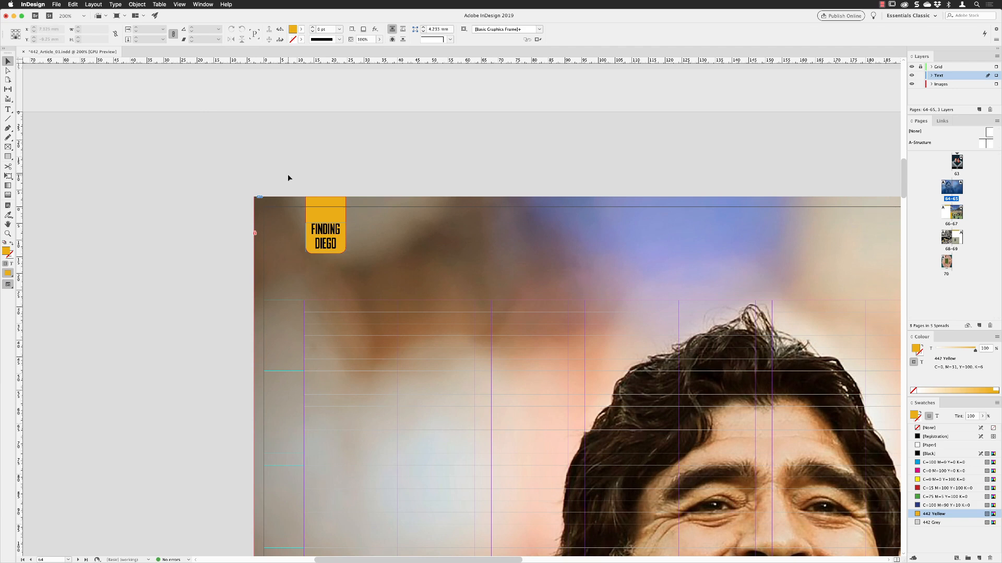
drag(284, 178, 367, 270)
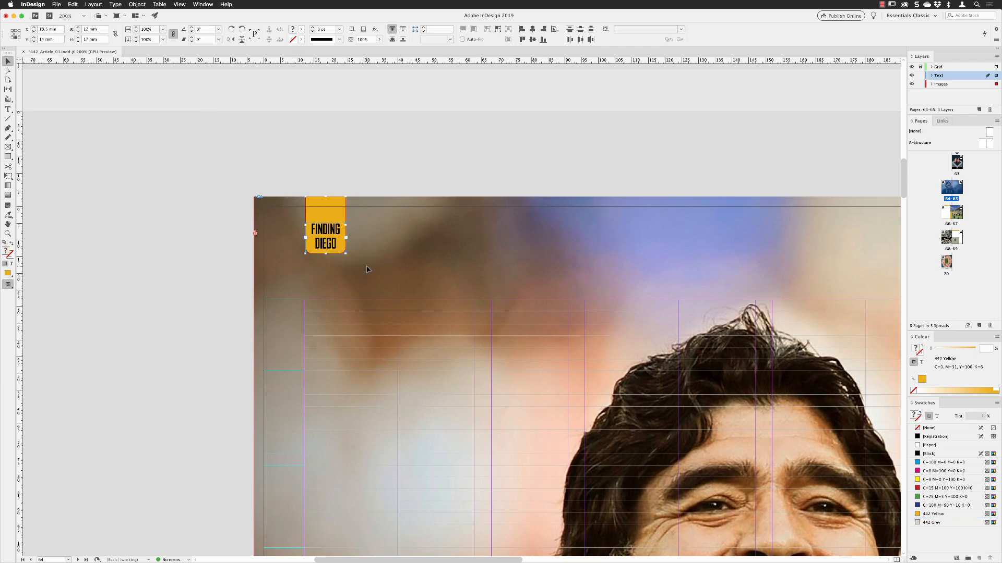
click(131, 5)
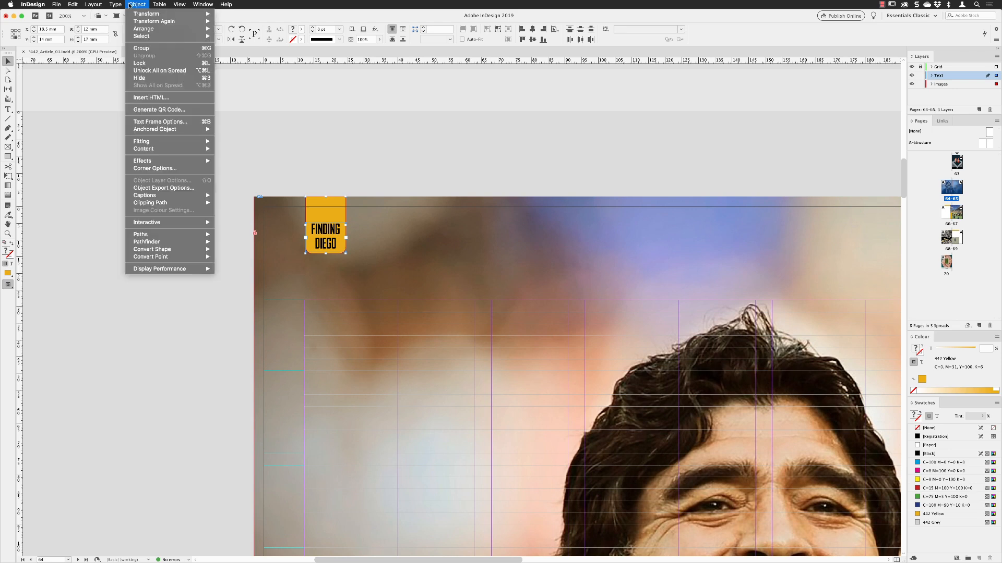
click(141, 48)
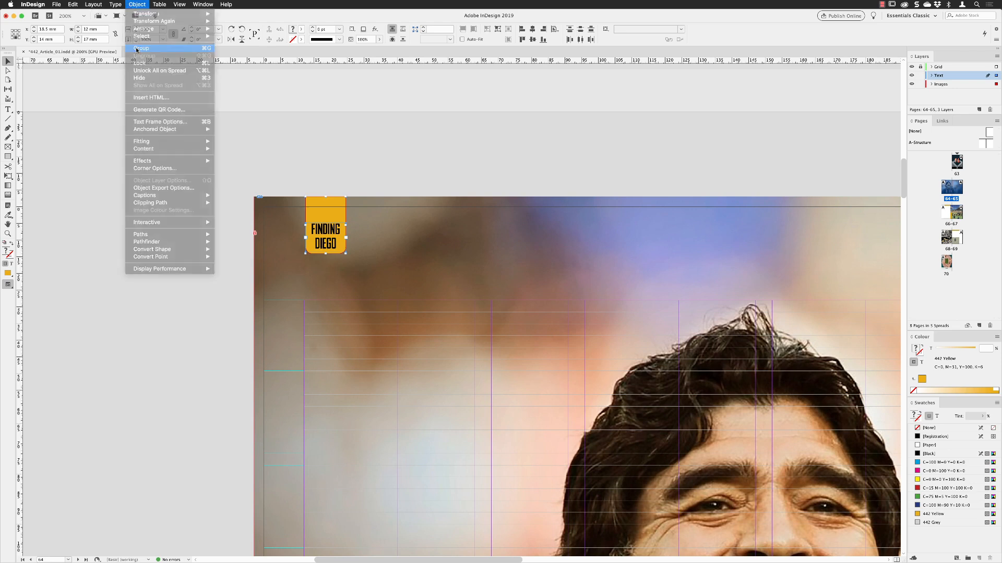
Step: Copy the grouped tab, paste it on page 65, and move it up to the bleed edge near the outer margin
click(73, 4)
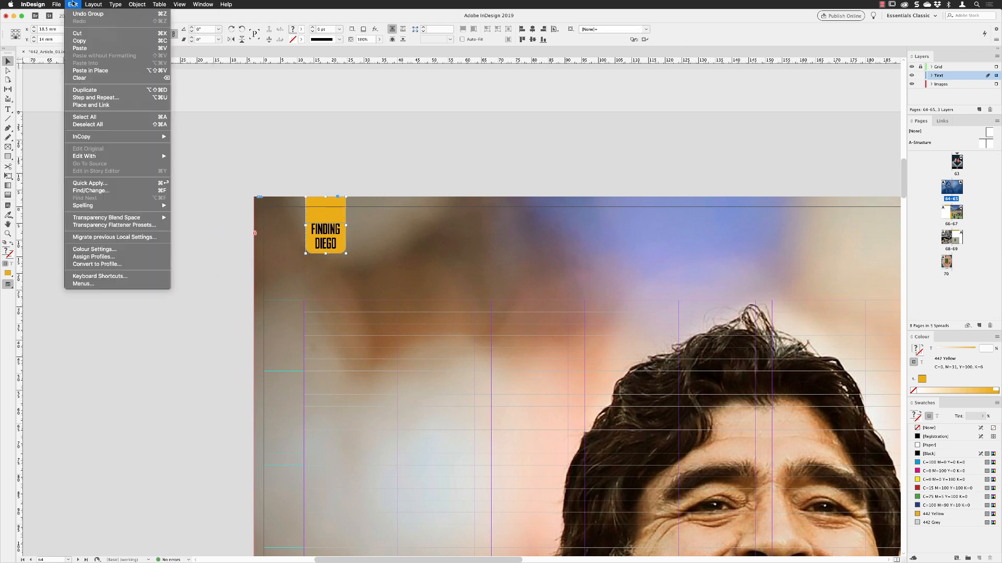
click(82, 40)
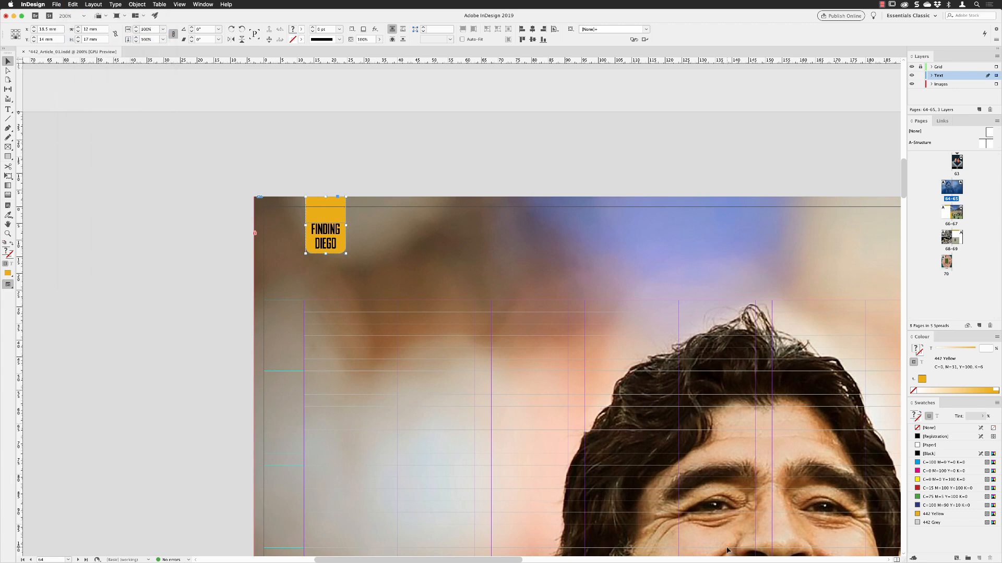
drag(493, 559, 769, 551)
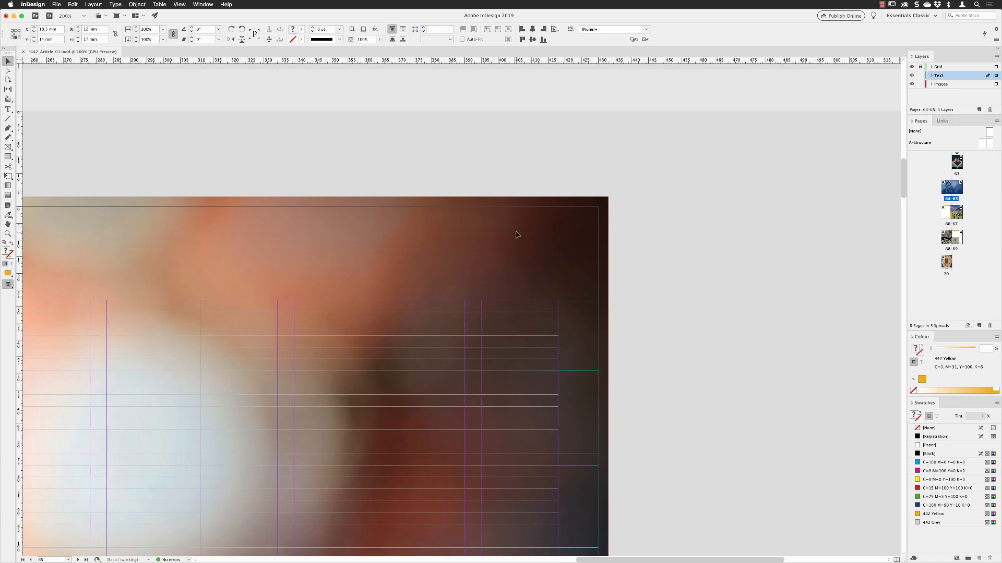
click(533, 147)
click(72, 5)
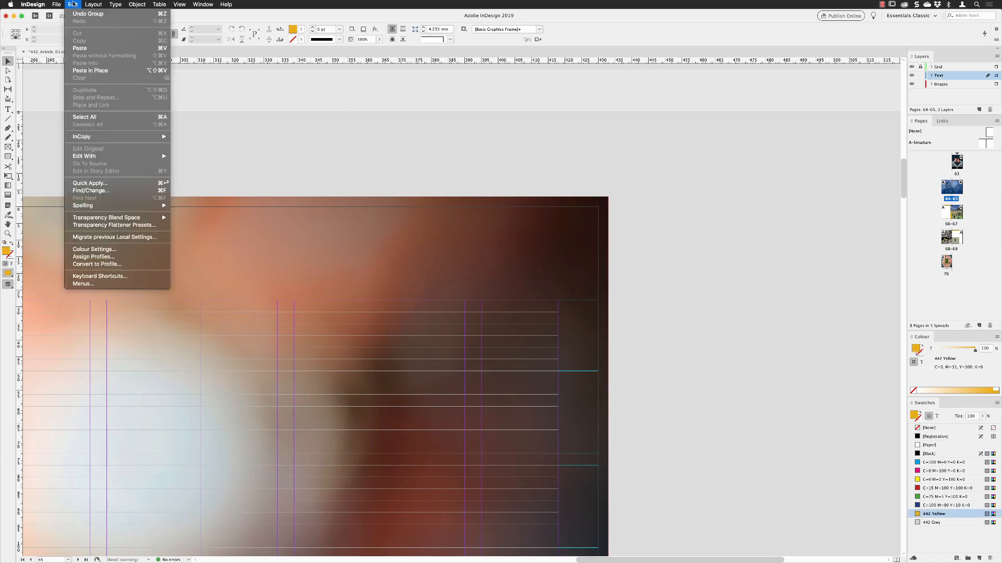
click(79, 48)
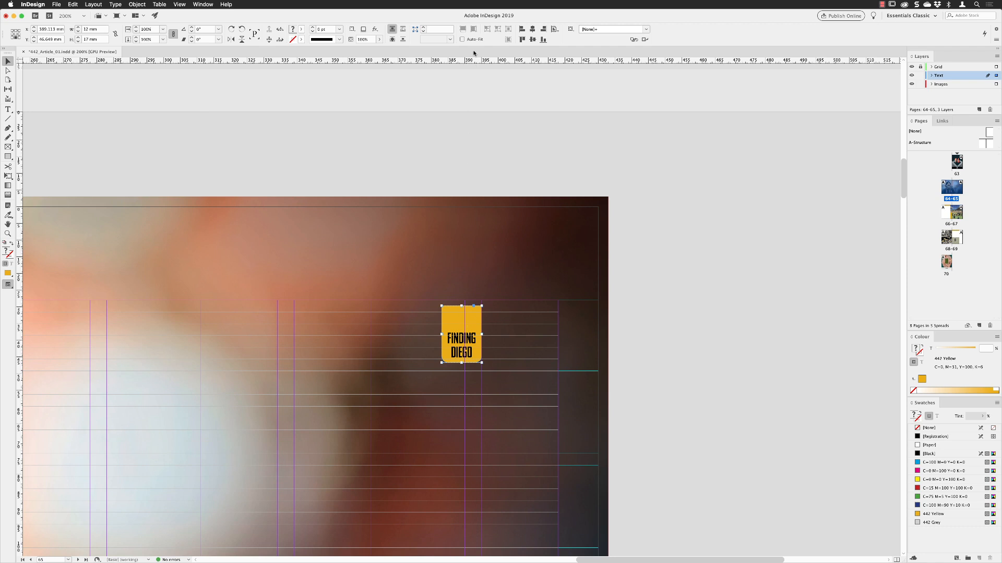
drag(458, 318, 535, 198)
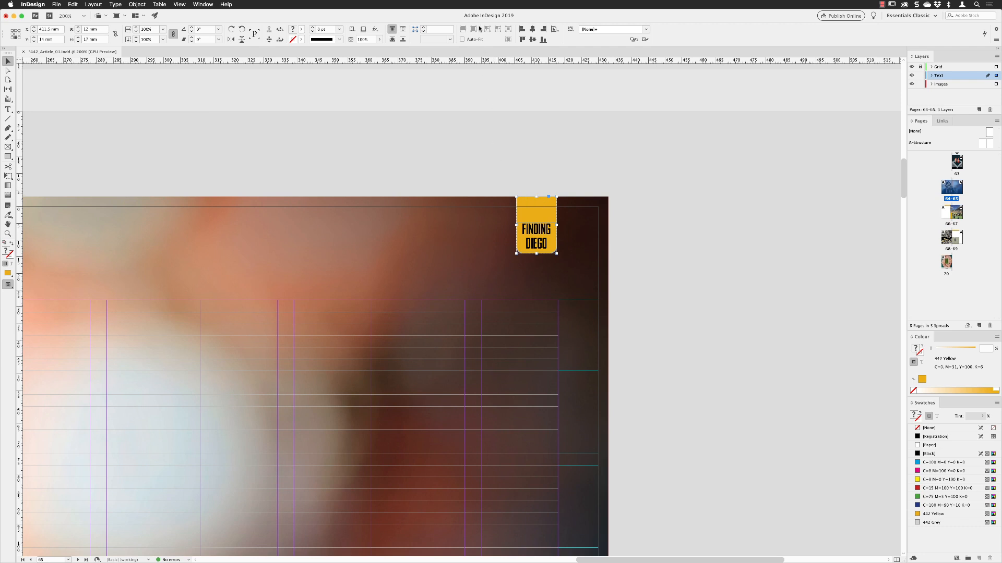
Step: Align the pasted tab's right edge to the page margins
click(554, 29)
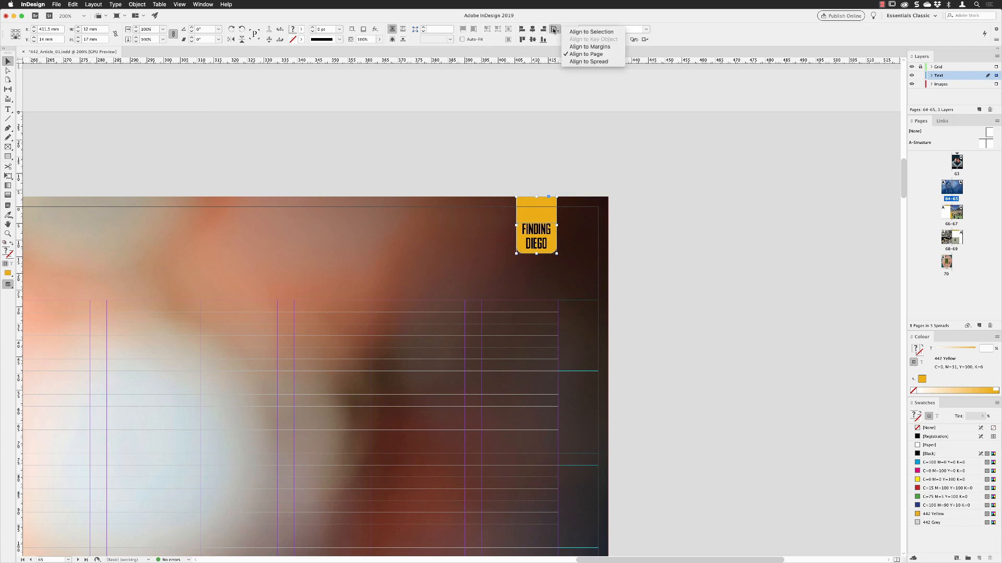
click(581, 48)
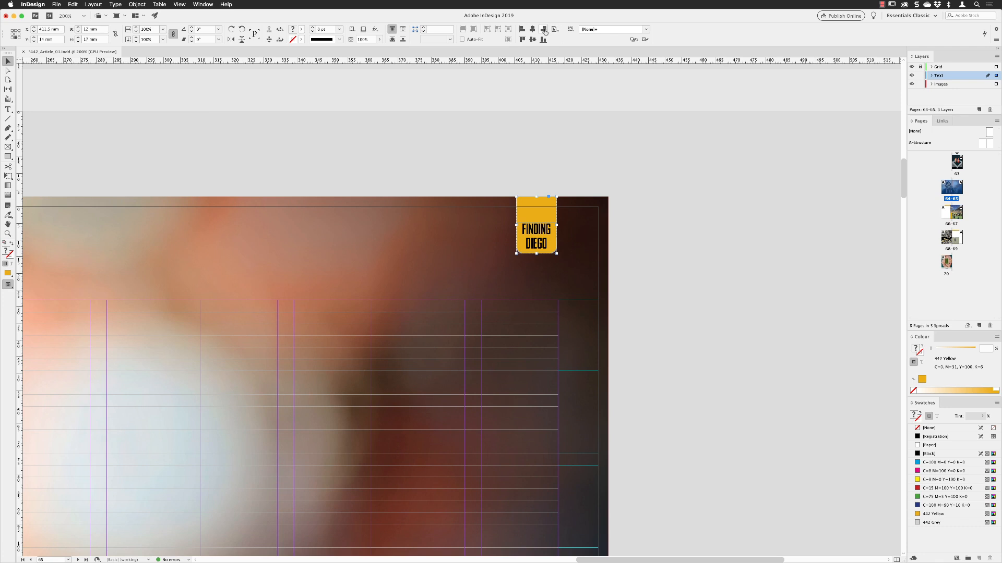
click(543, 30)
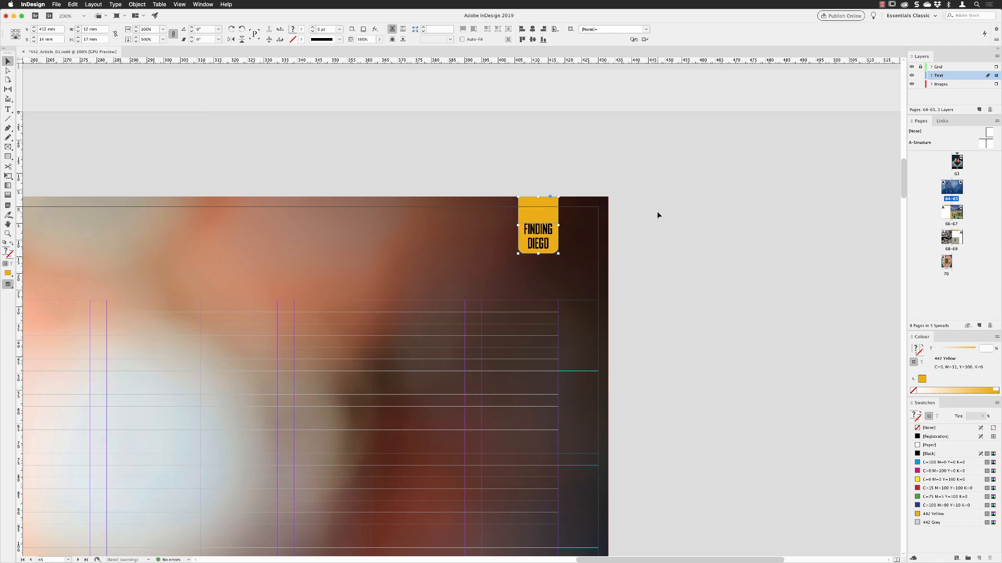
Step: Copy both "Finding Diego" tabs from spread 64-65 and paste them in place on spread 66-67
click(180, 5)
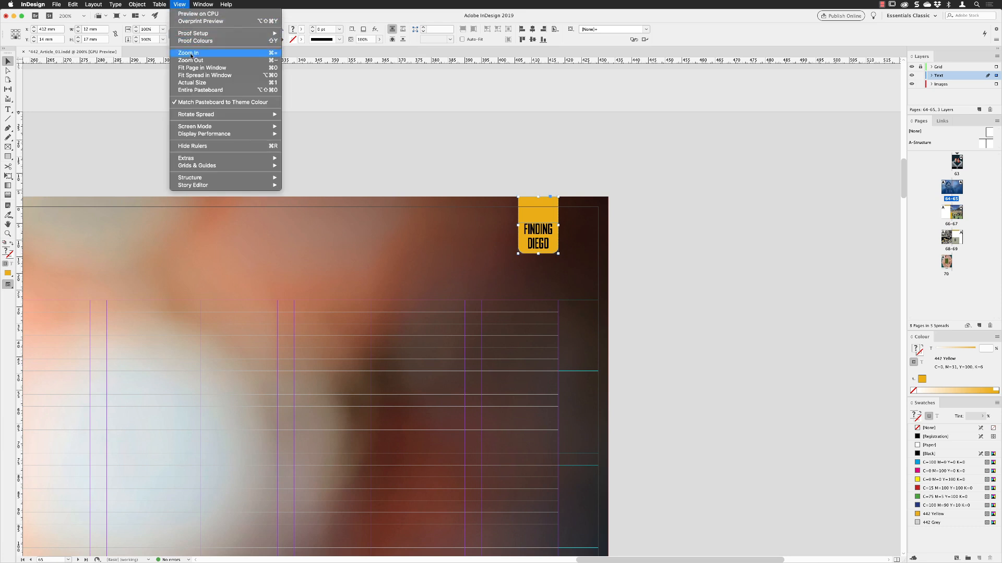
click(195, 75)
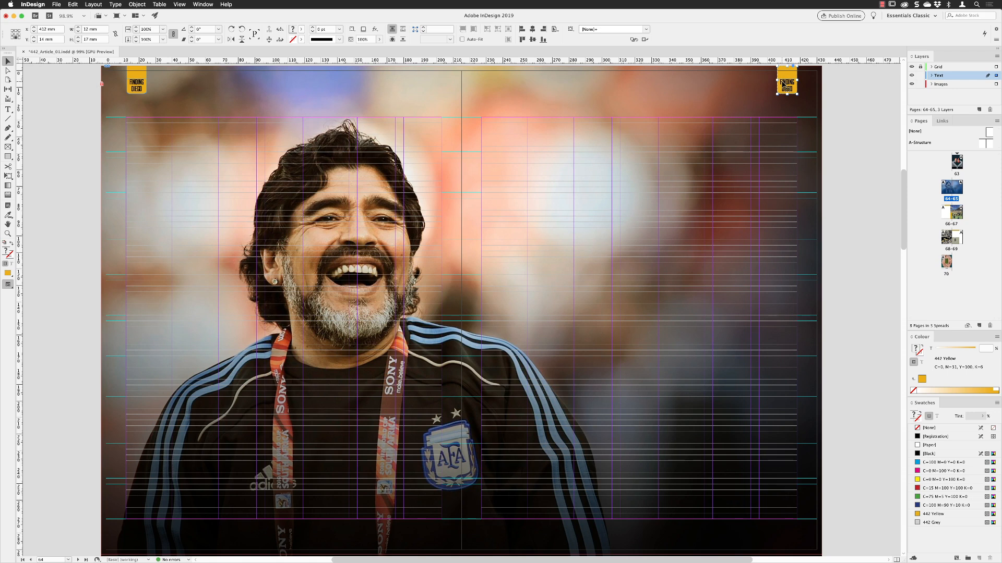
shift+click(141, 88)
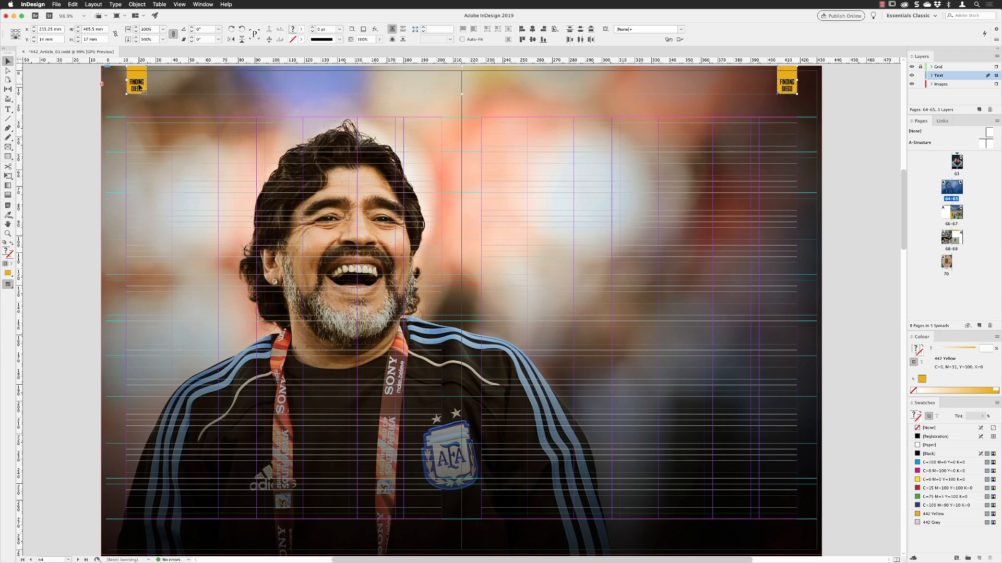
click(72, 4)
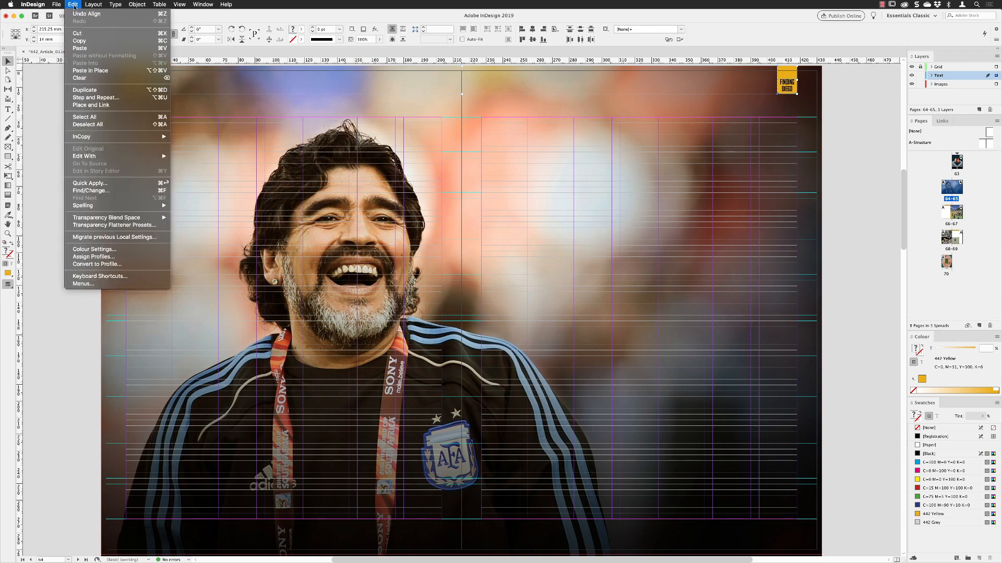
click(76, 40)
double_click(952, 219)
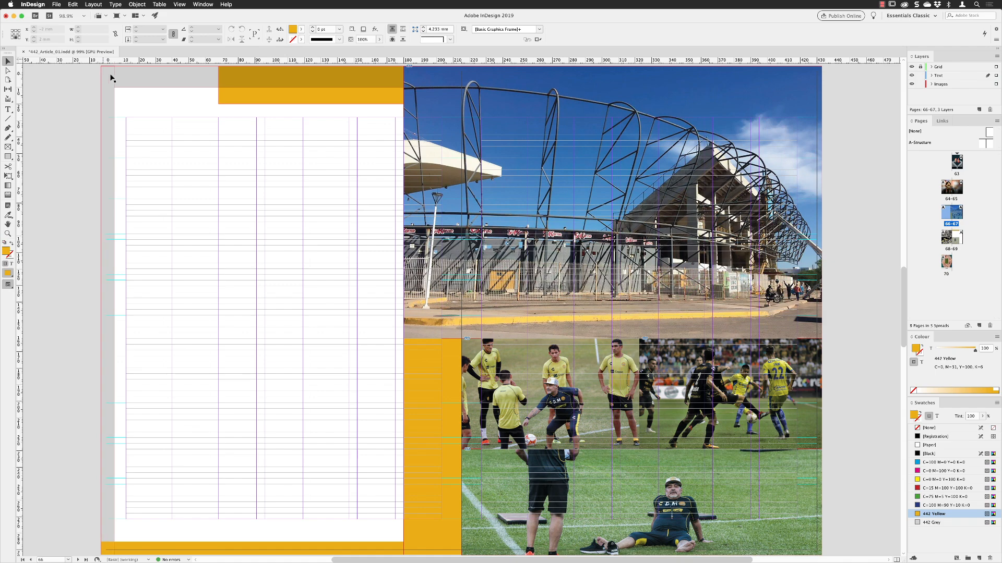
click(72, 4)
click(102, 70)
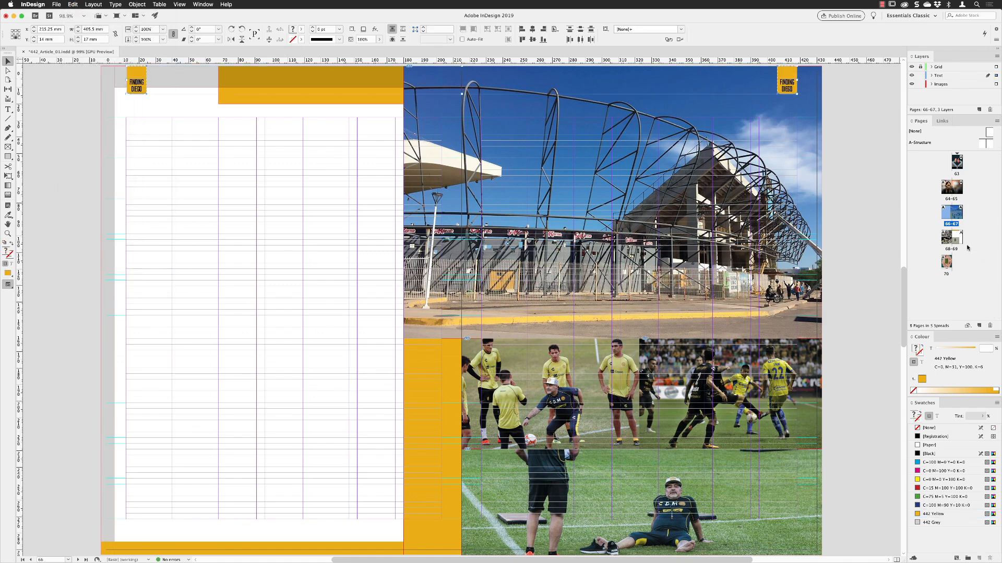
Step: Paste the two copied tabs in place on spread 68-69
double_click(951, 238)
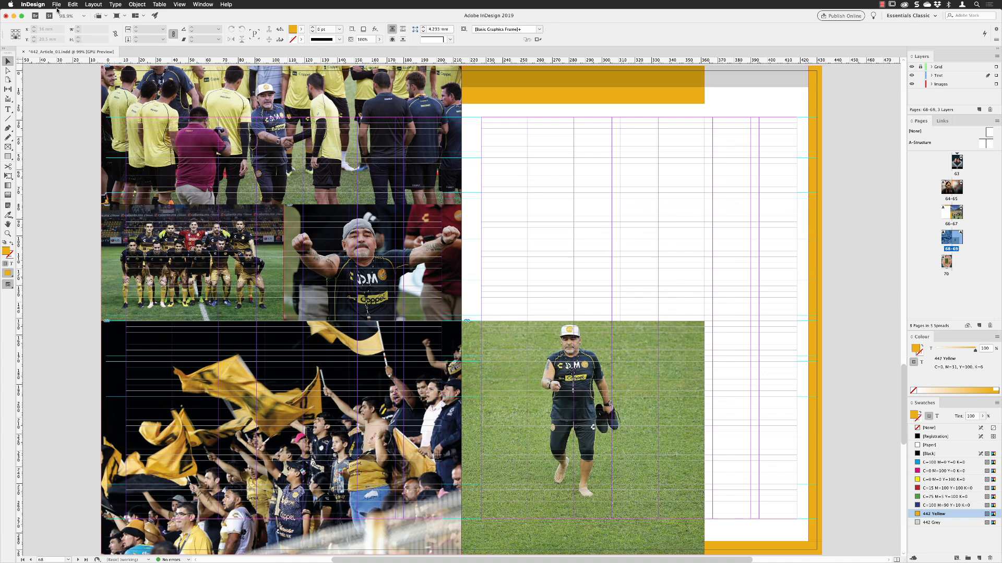
click(75, 4)
click(100, 70)
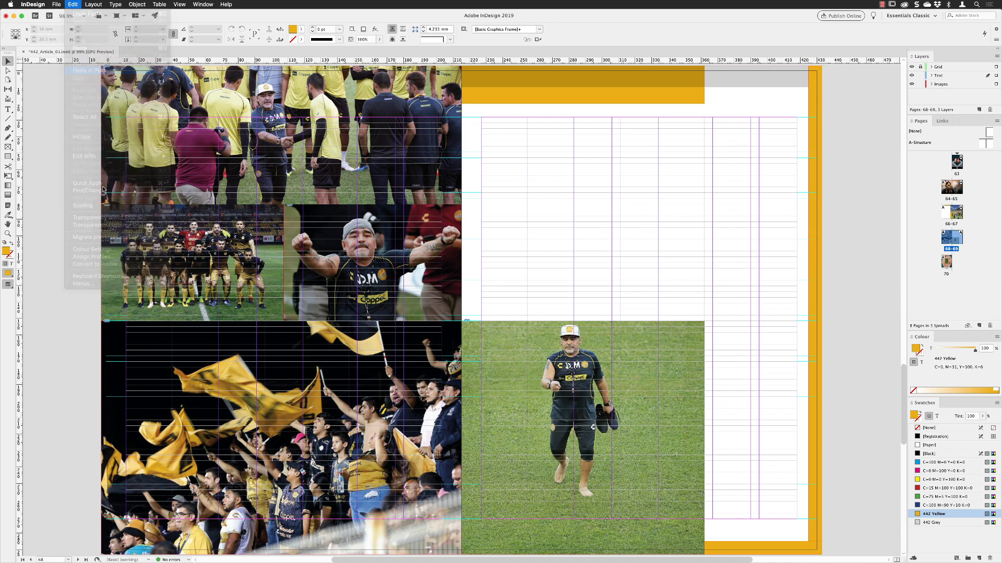